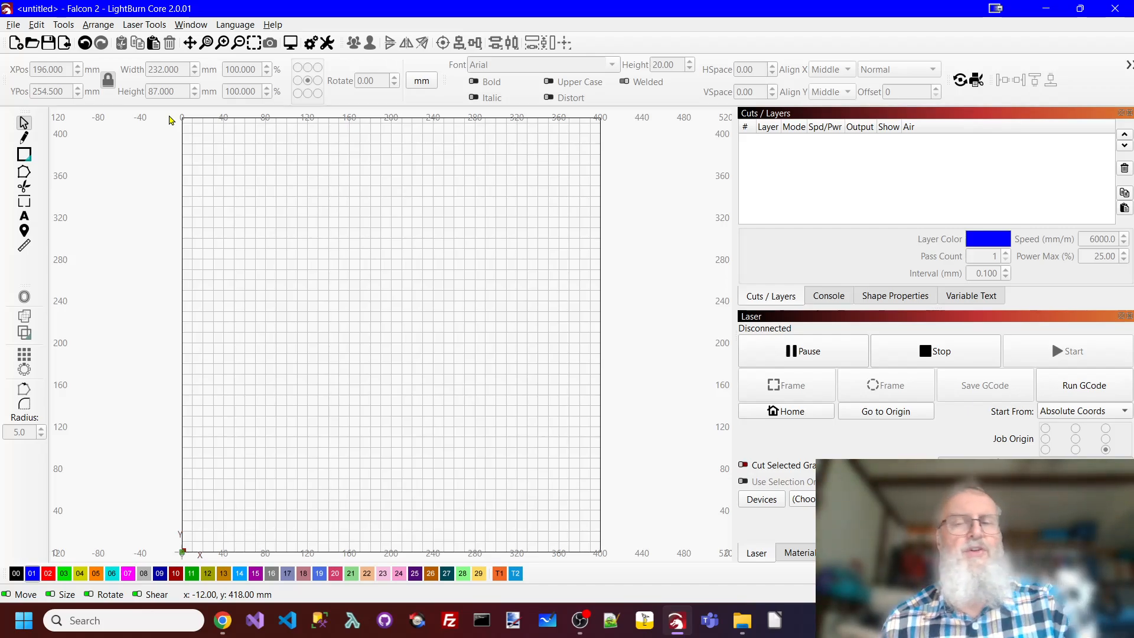
Draw a rectangle about 228 mm wide and 99 mm high in the upper workspace and set its layer to Line mode
click(26, 156)
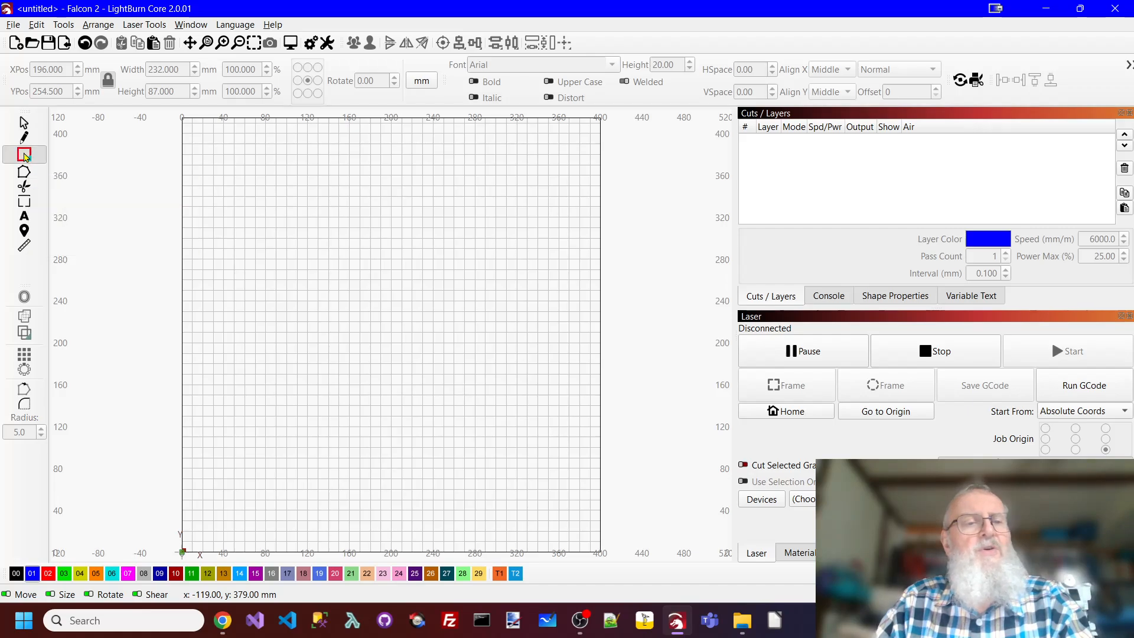
drag(248, 187, 486, 292)
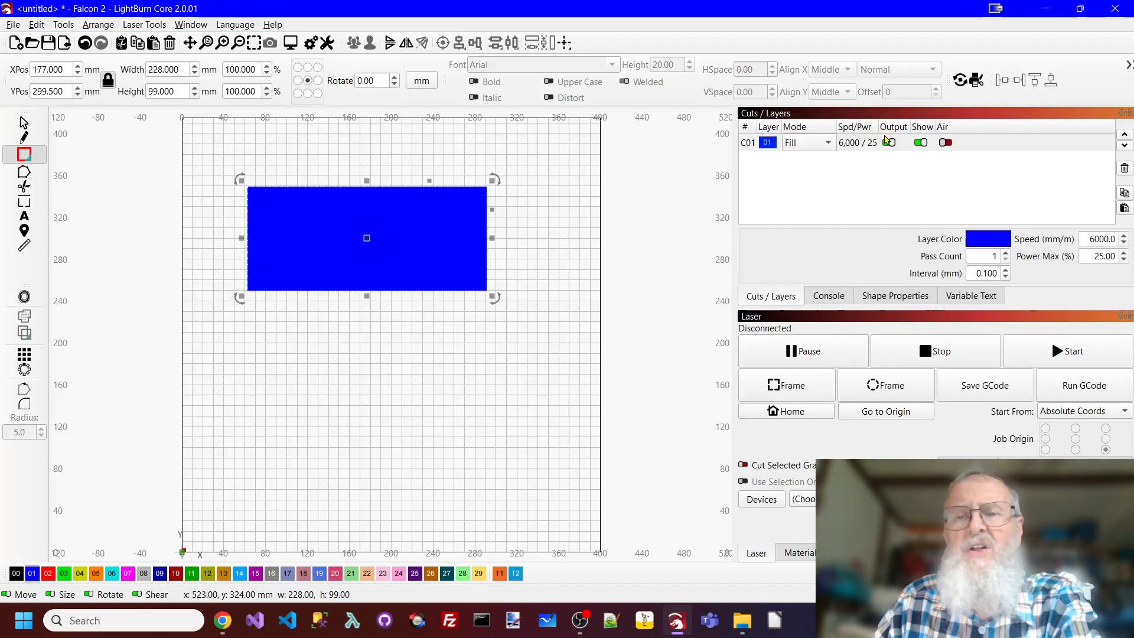
click(828, 148)
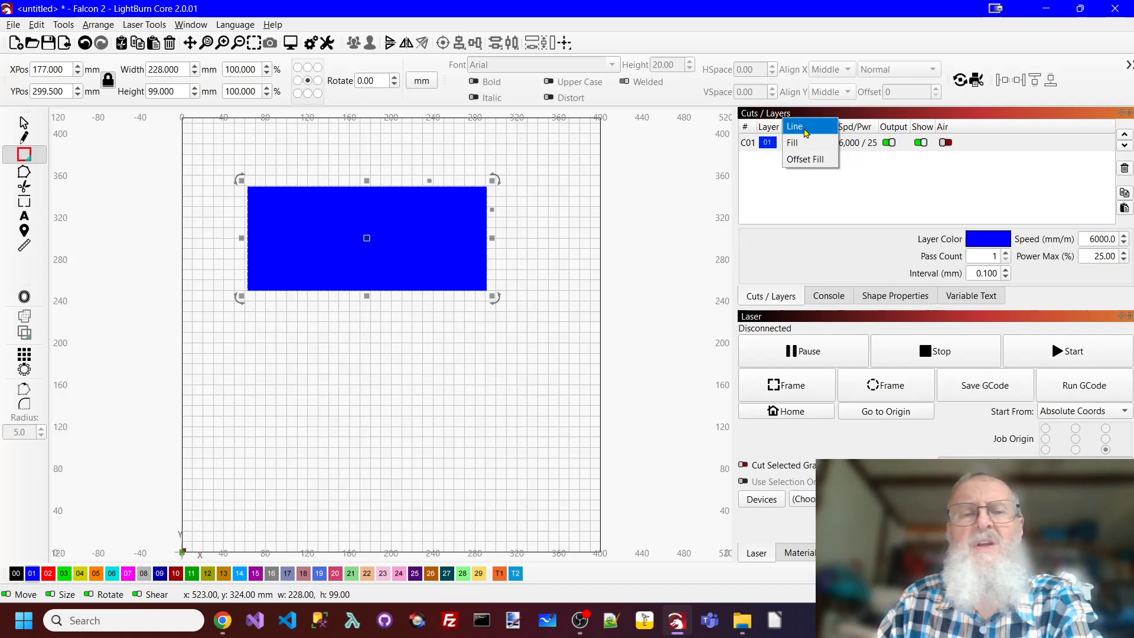
click(801, 141)
Move the rectangle to a centre position of about X 189 mm, Y 263 mm
drag(366, 237, 380, 277)
click(386, 195)
click(254, 44)
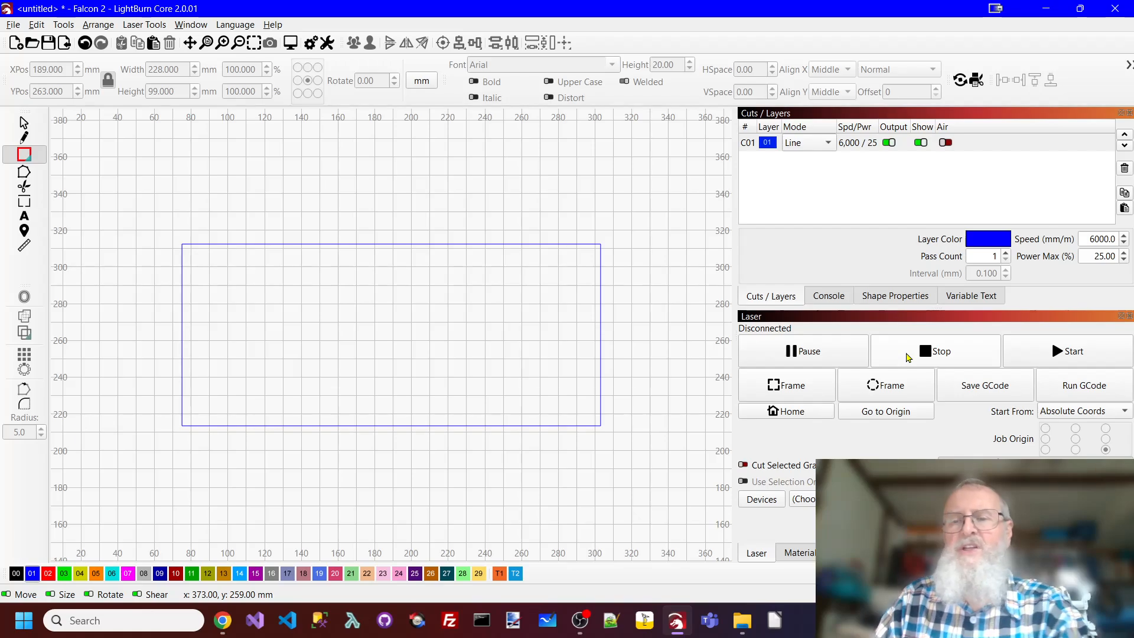
Set the rectangle's corner radius to -10 mm to give it inward-curved corners
click(889, 299)
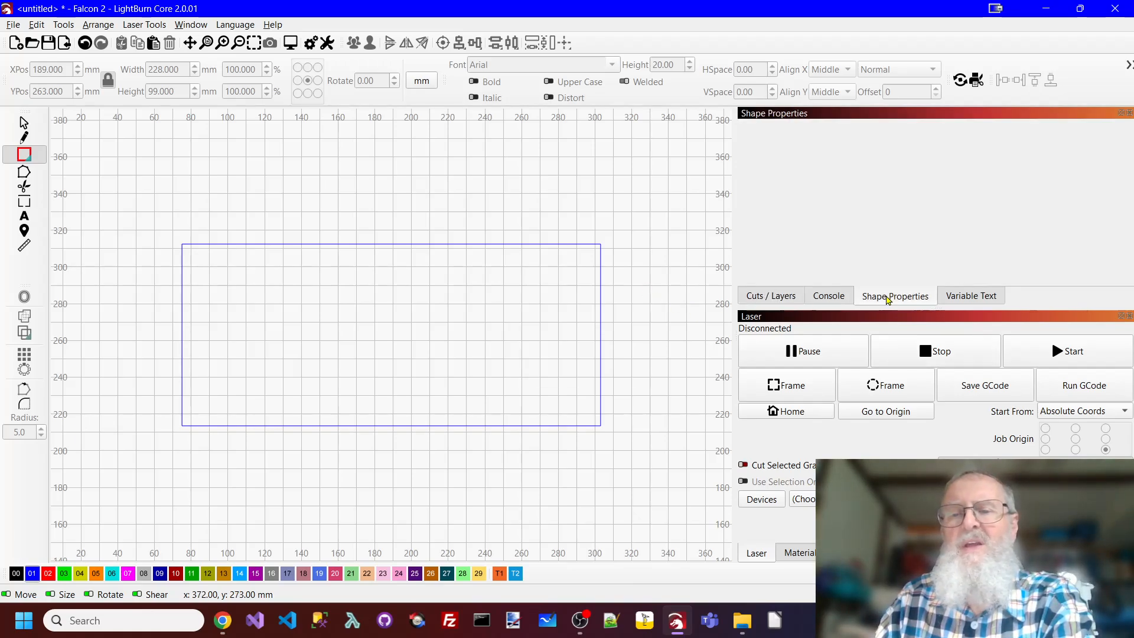
click(542, 243)
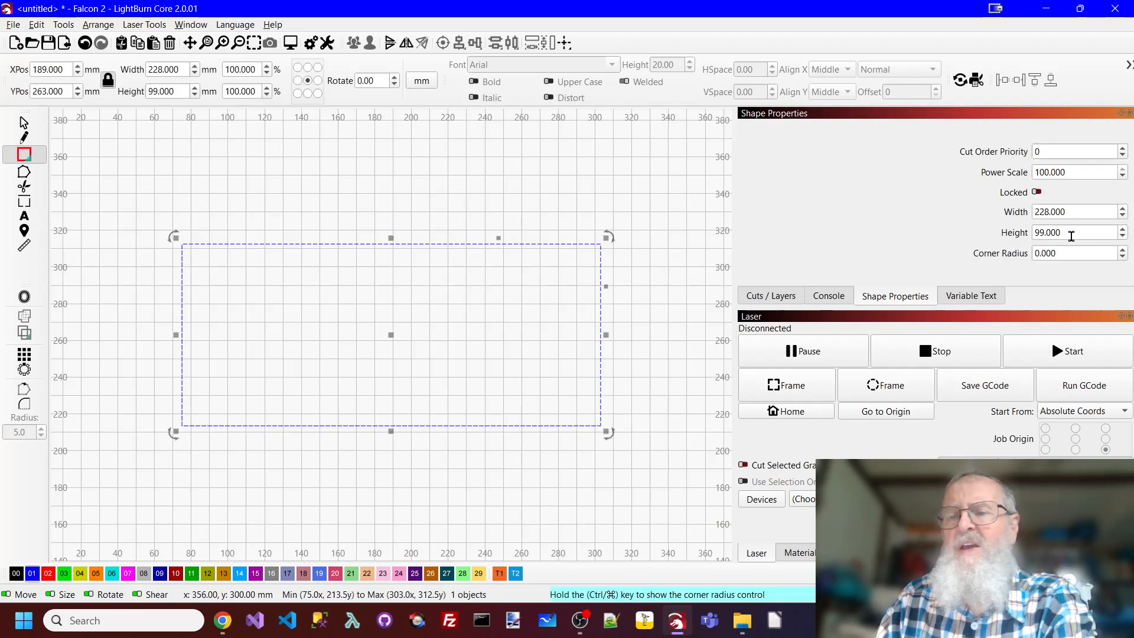
click(1123, 250)
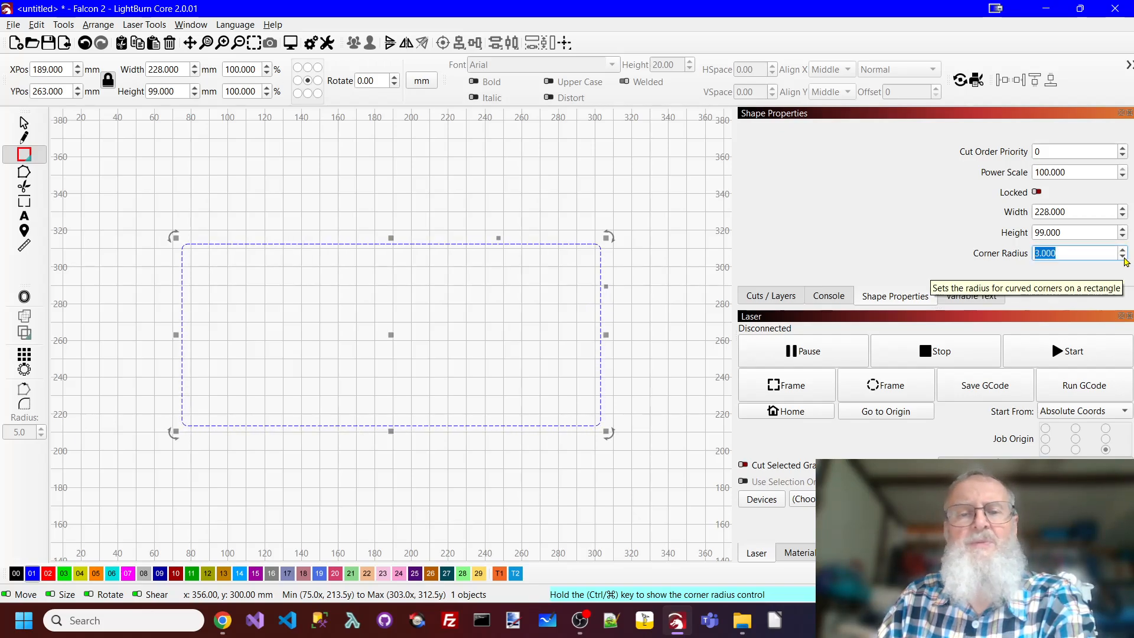
click(1123, 256)
click(1123, 256)
click(1124, 256)
click(1124, 257)
click(1123, 257)
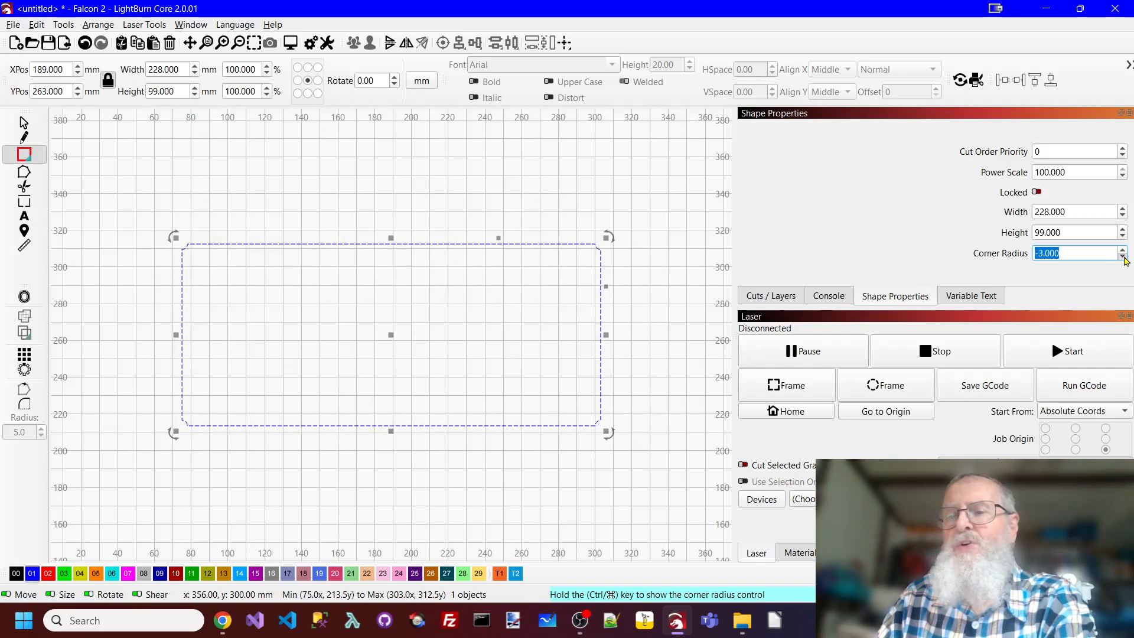
click(1124, 257)
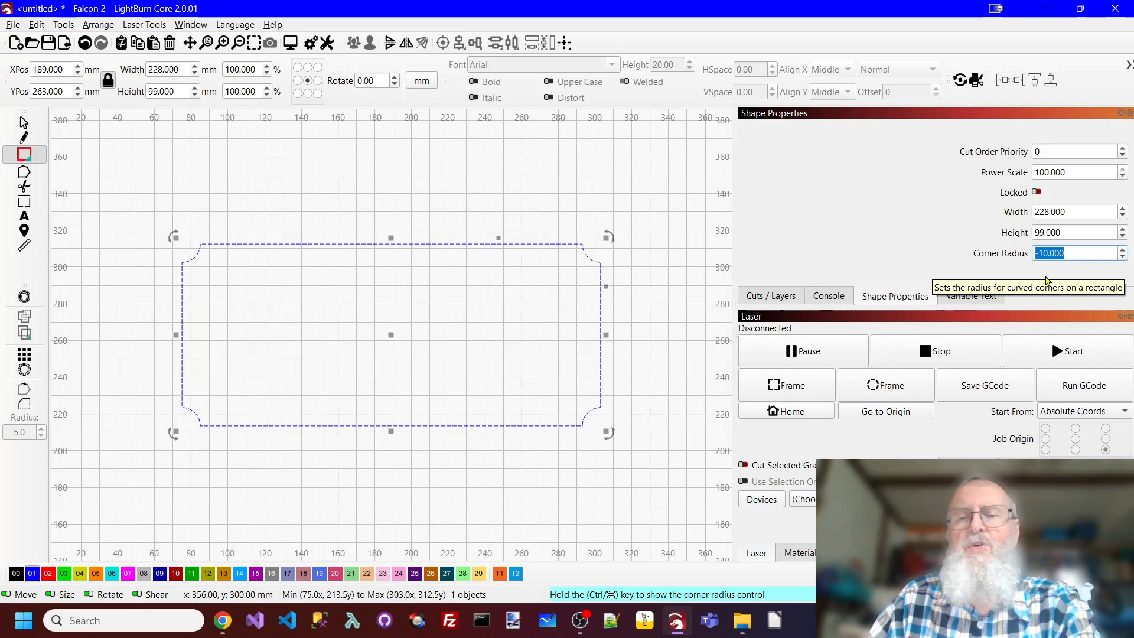
click(770, 296)
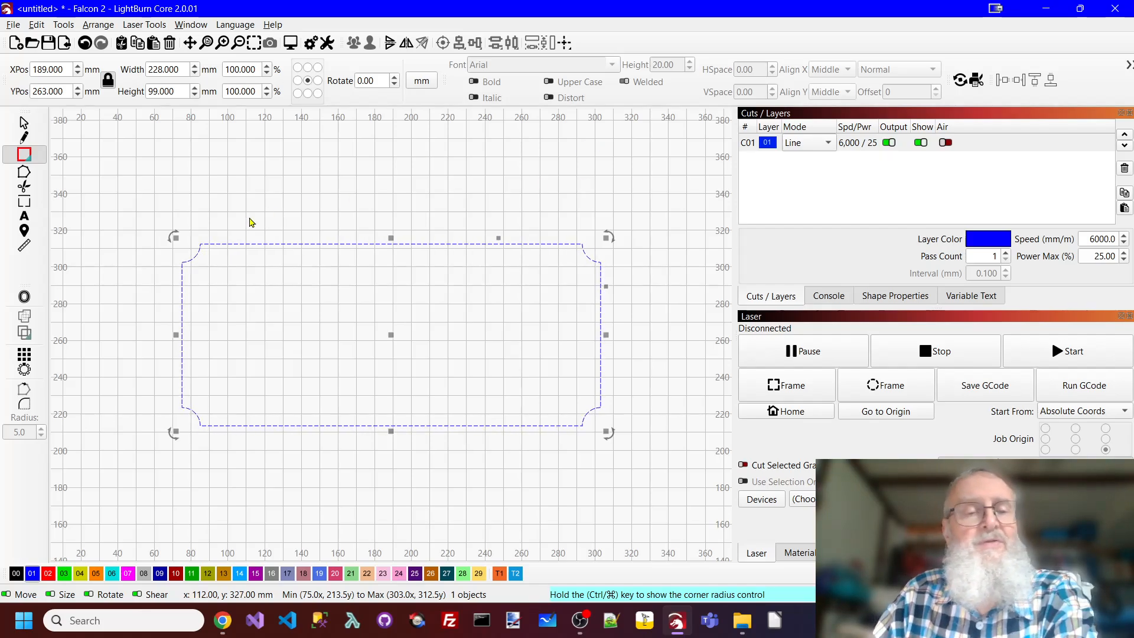
Create three successive inward offsets of the frame, each 1 mm inside the previous outline, with the Corner style
click(25, 296)
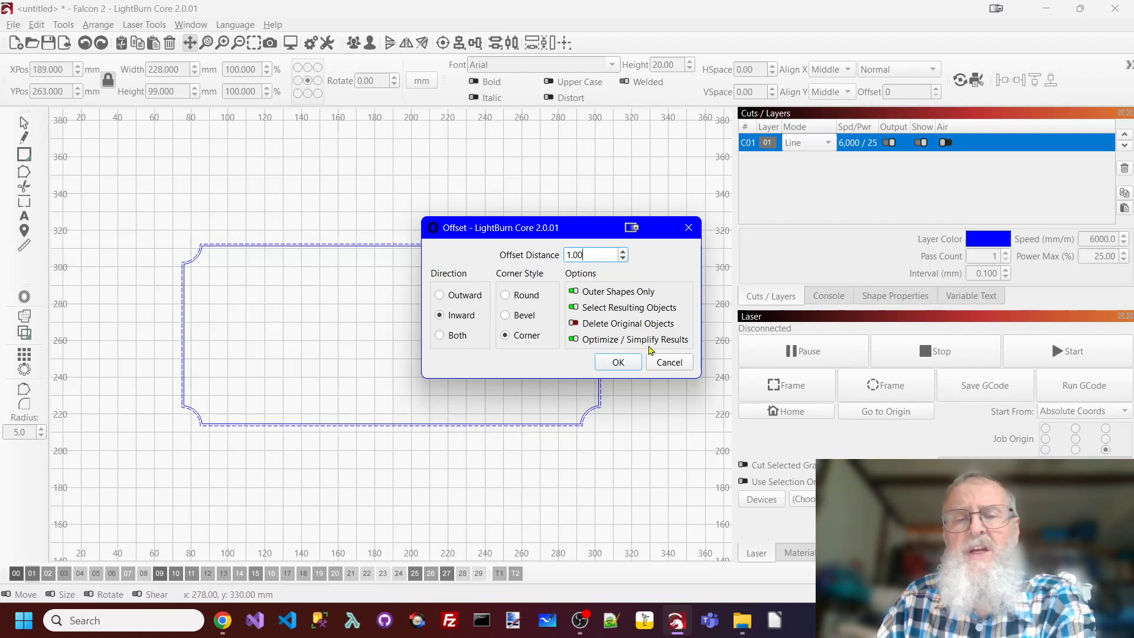
click(618, 363)
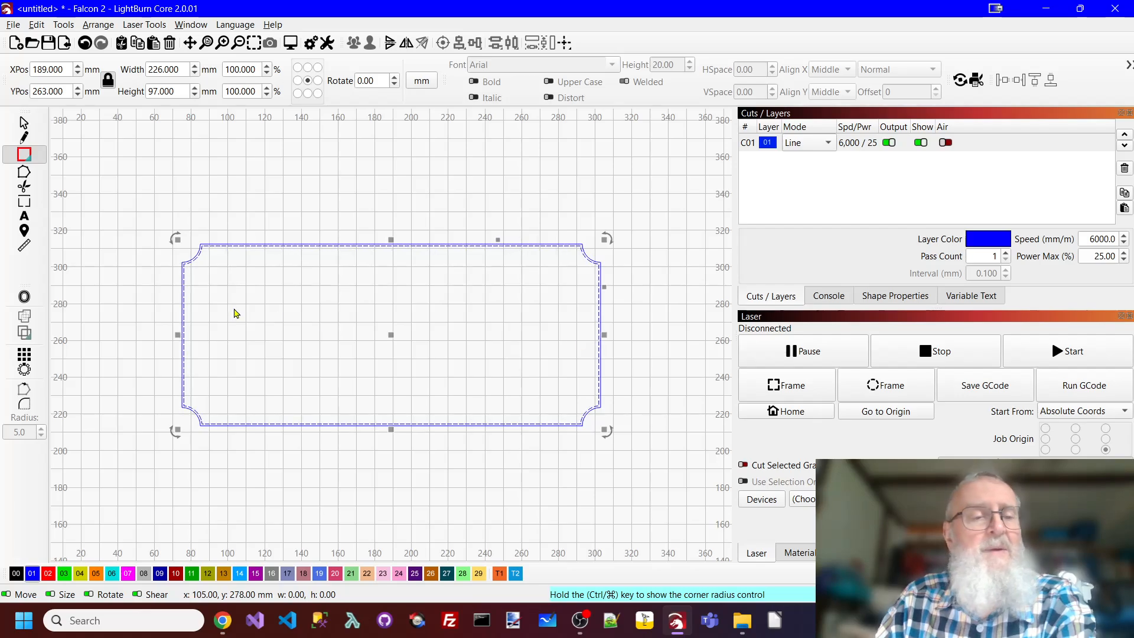
click(24, 296)
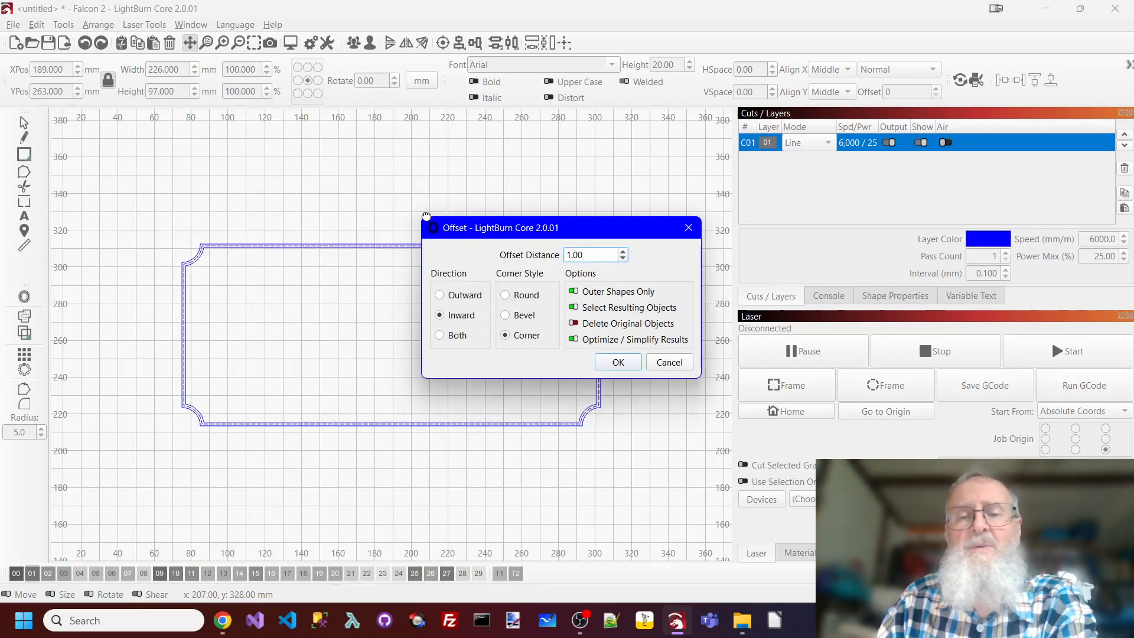
click(616, 361)
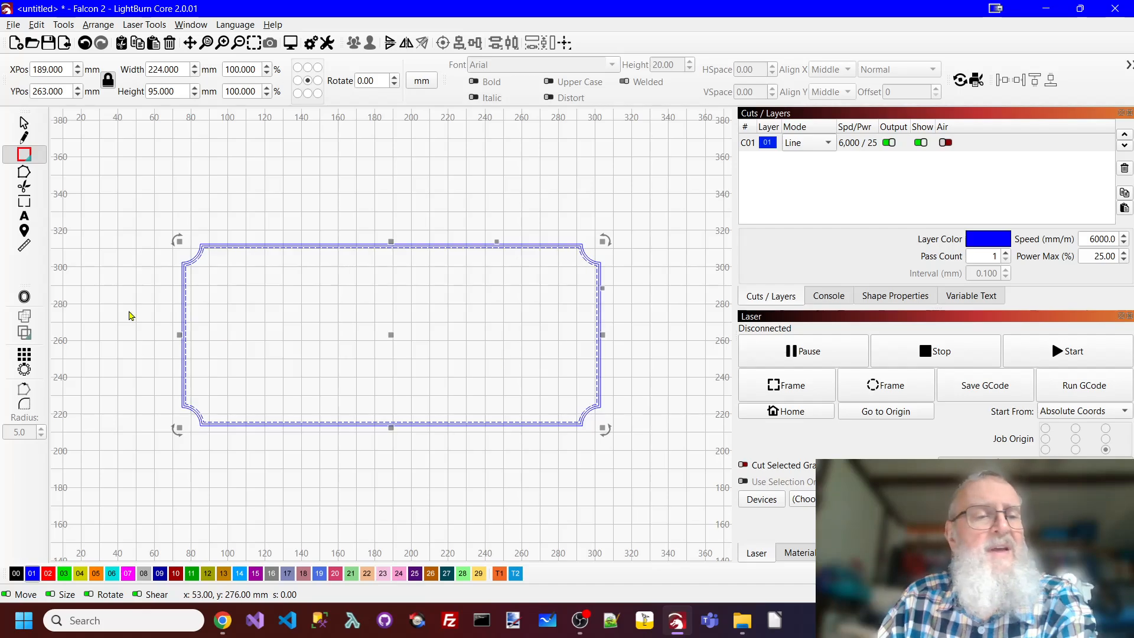
click(24, 296)
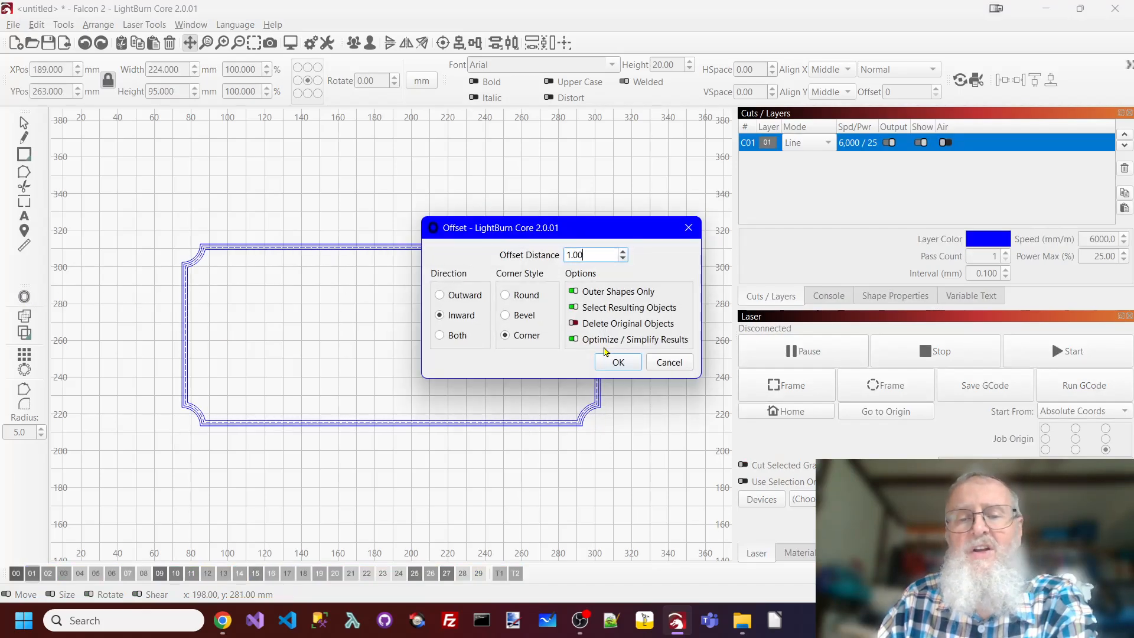
click(614, 362)
Select the two outermost outlines of the frame and group them
scroll(626, 337, up, 6)
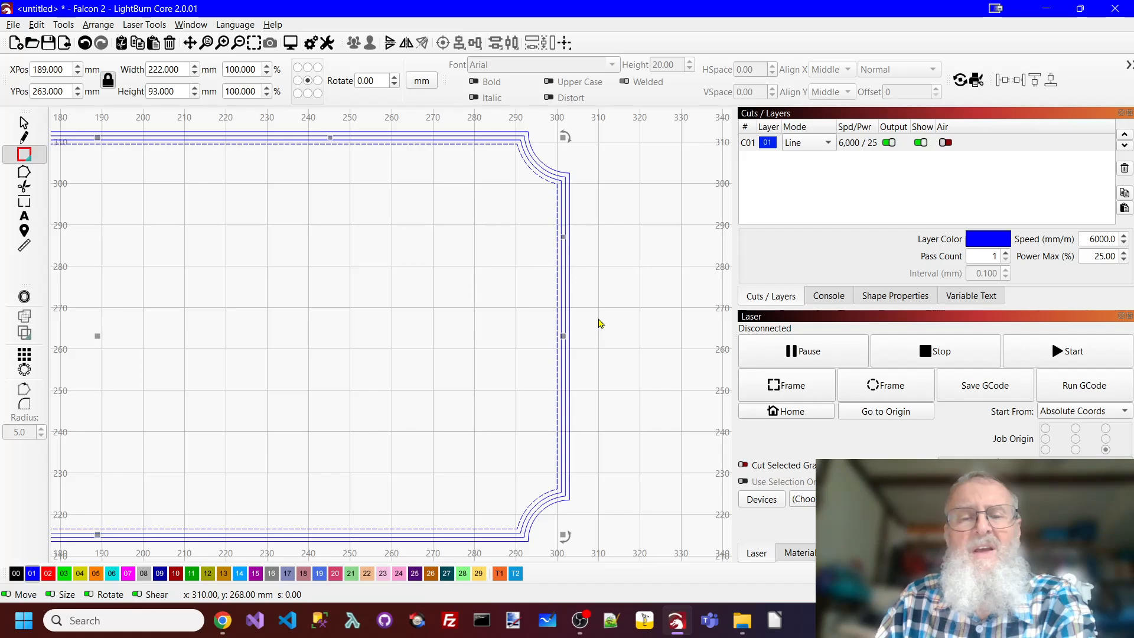
click(600, 301)
scroll(600, 291, up, 1)
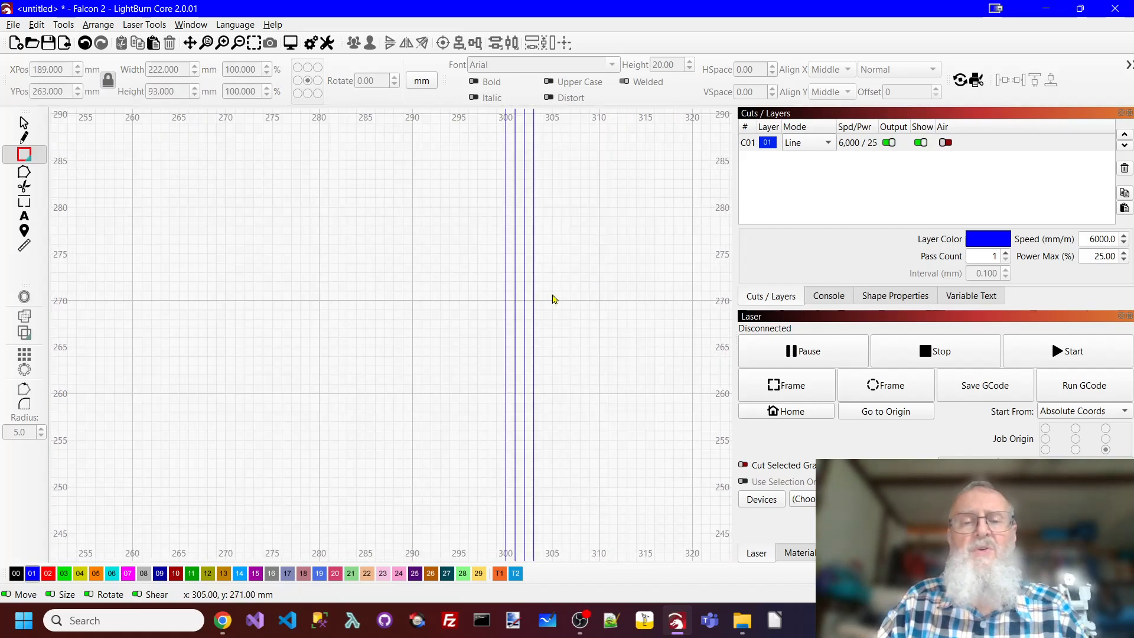
click(23, 123)
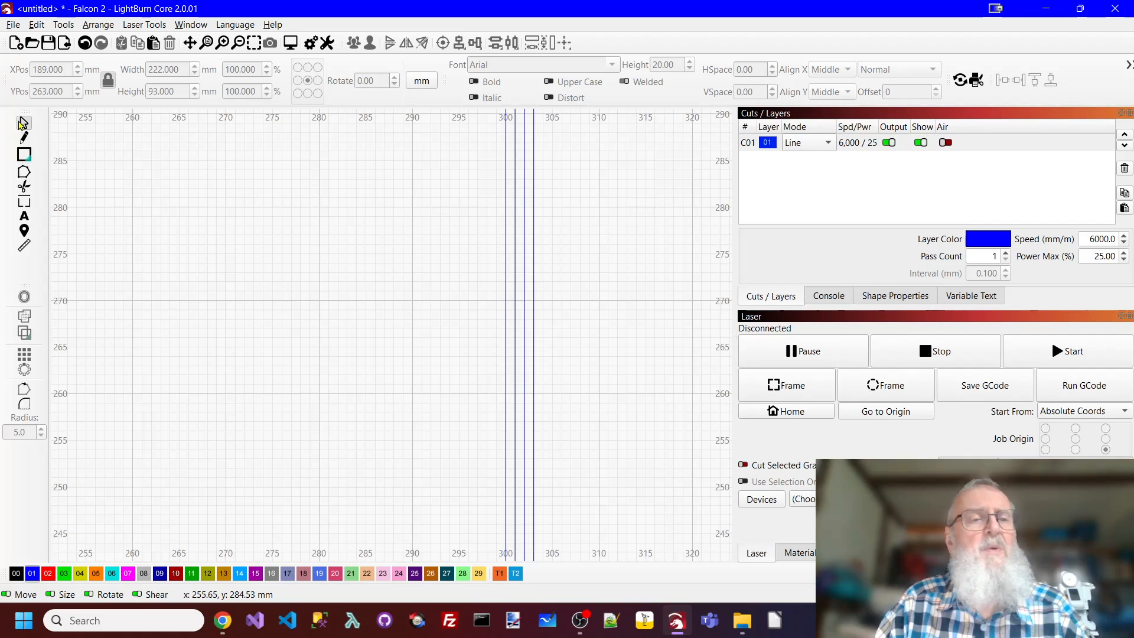
click(524, 254)
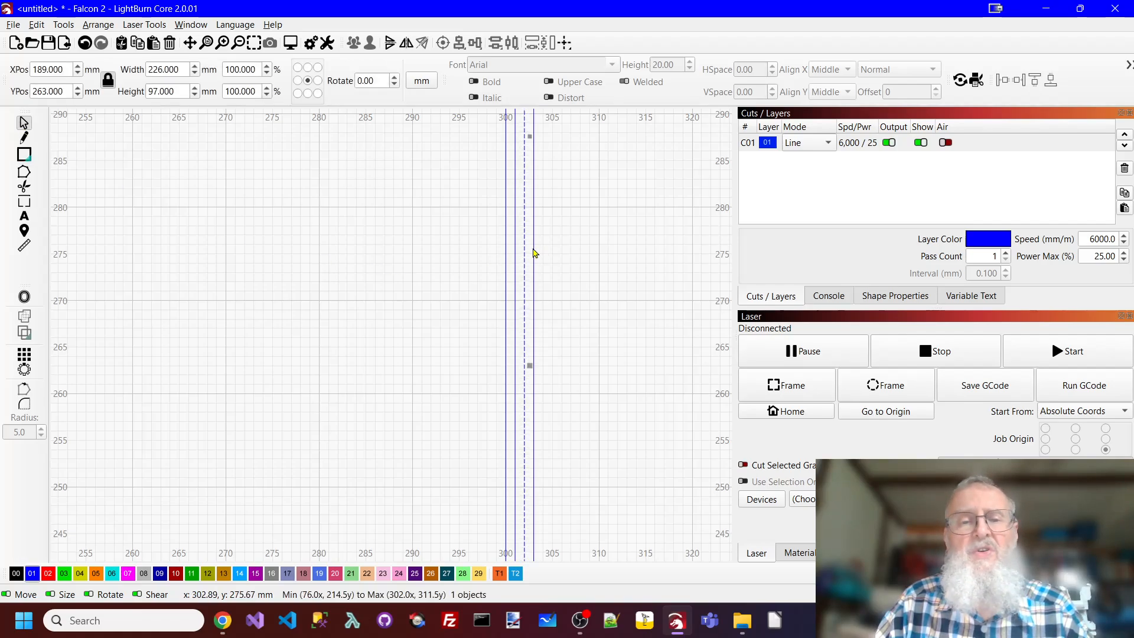
shift+click(534, 254)
right_click(534, 253)
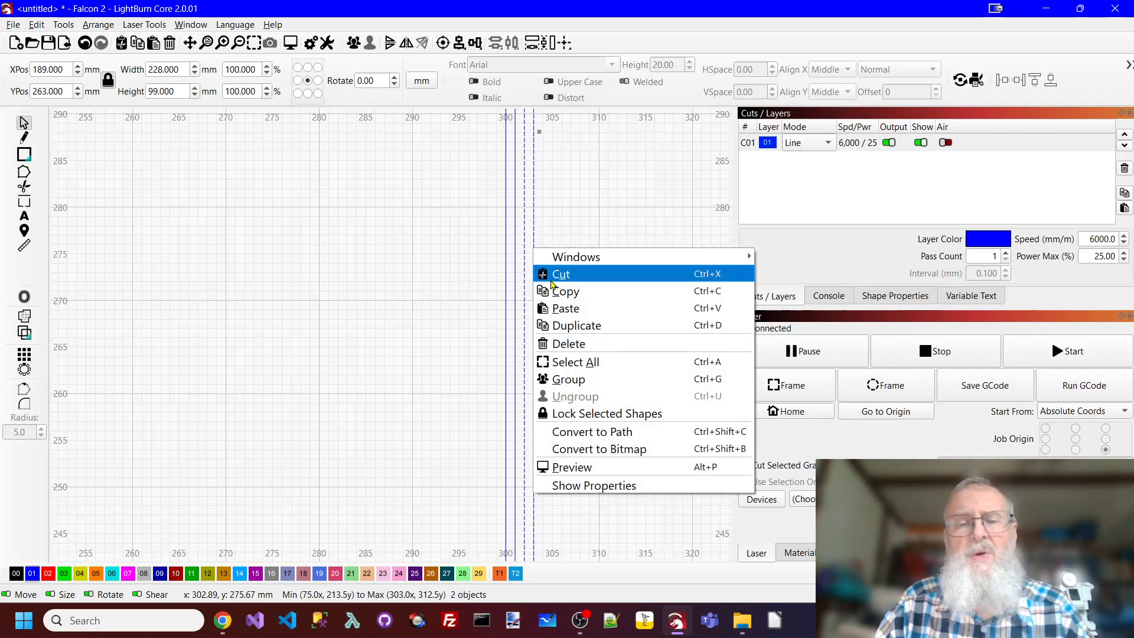
click(564, 377)
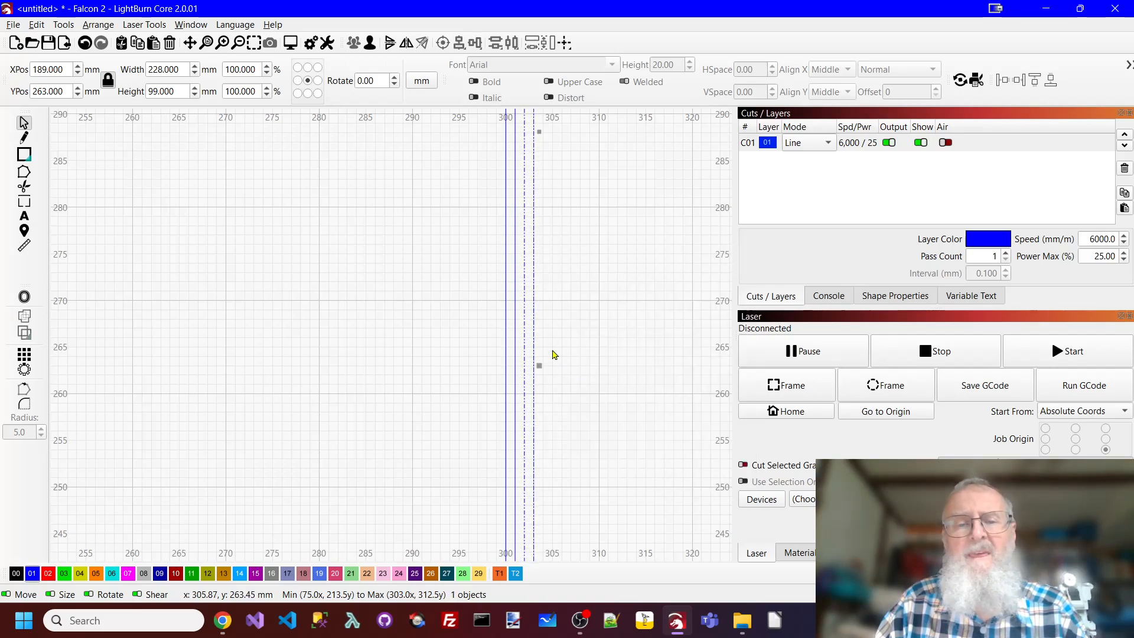
Select the two innermost outlines of the frame and group them
click(506, 314)
shift+click(514, 304)
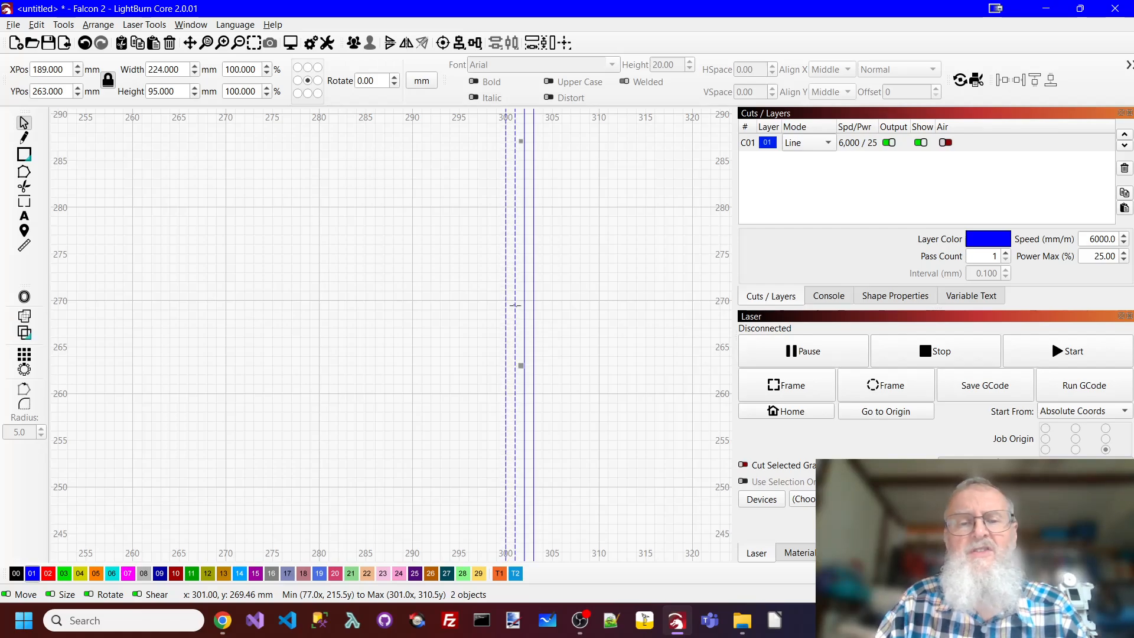
right_click(514, 304)
click(562, 444)
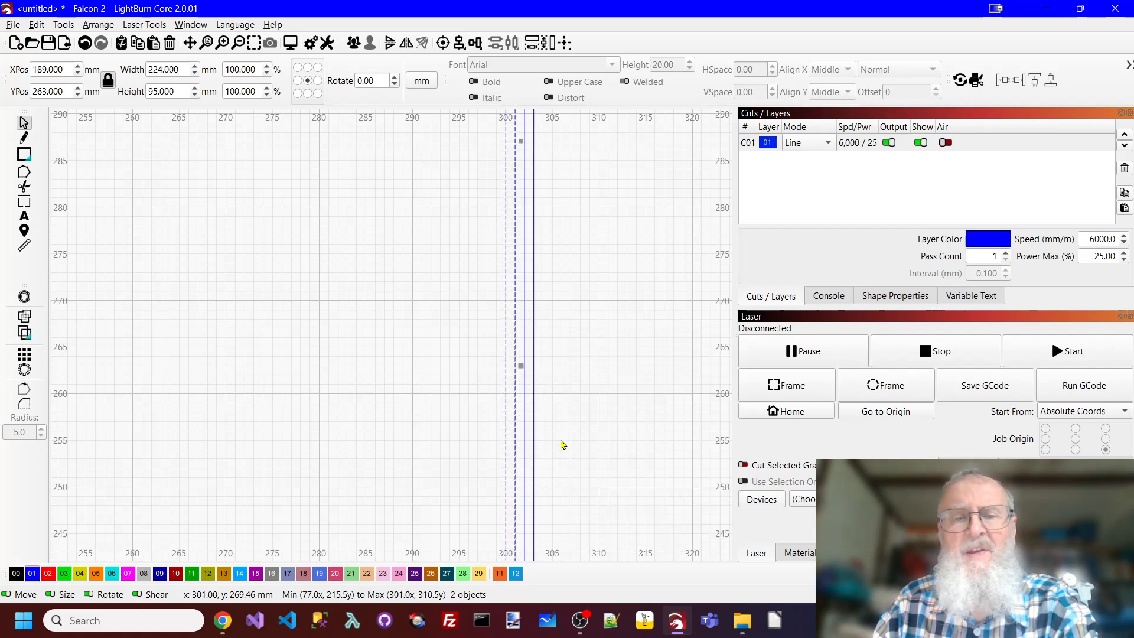
Change the mode of the frame's layer C01 to Fill
click(254, 43)
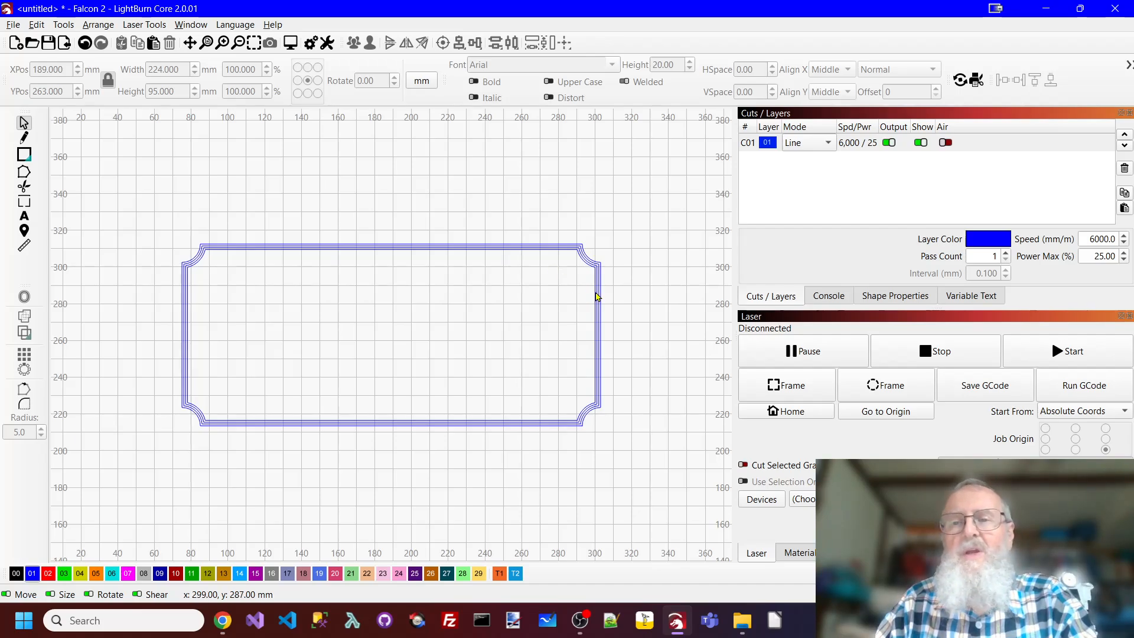
click(830, 146)
click(794, 161)
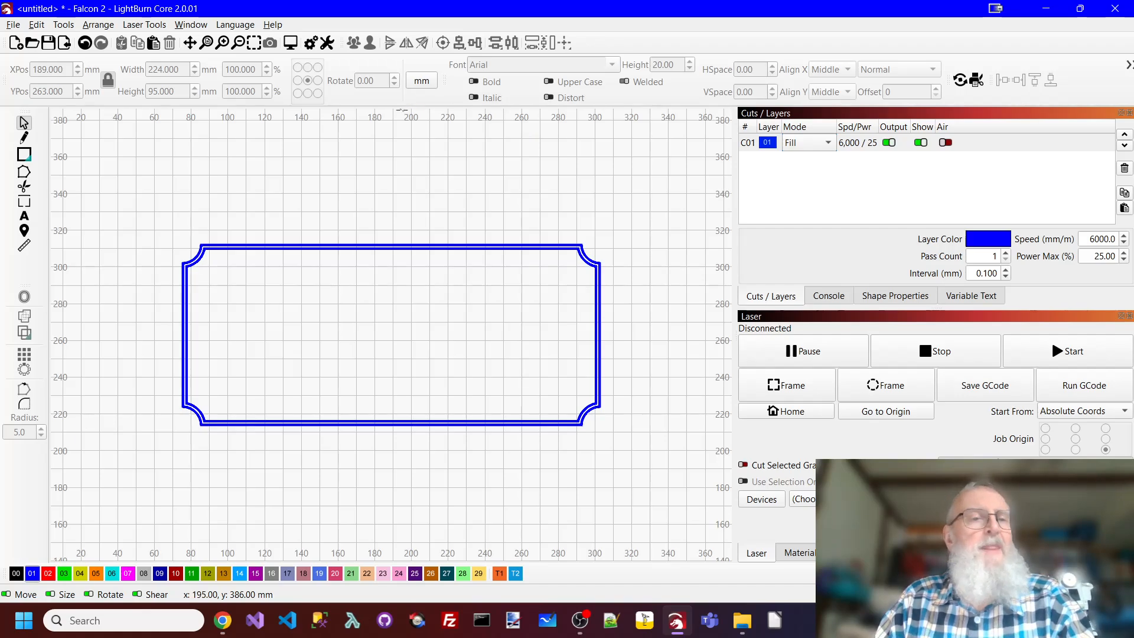
Preview the frame's burn, playing the simulation and skipping ahead to examine the laser's fill path
click(291, 43)
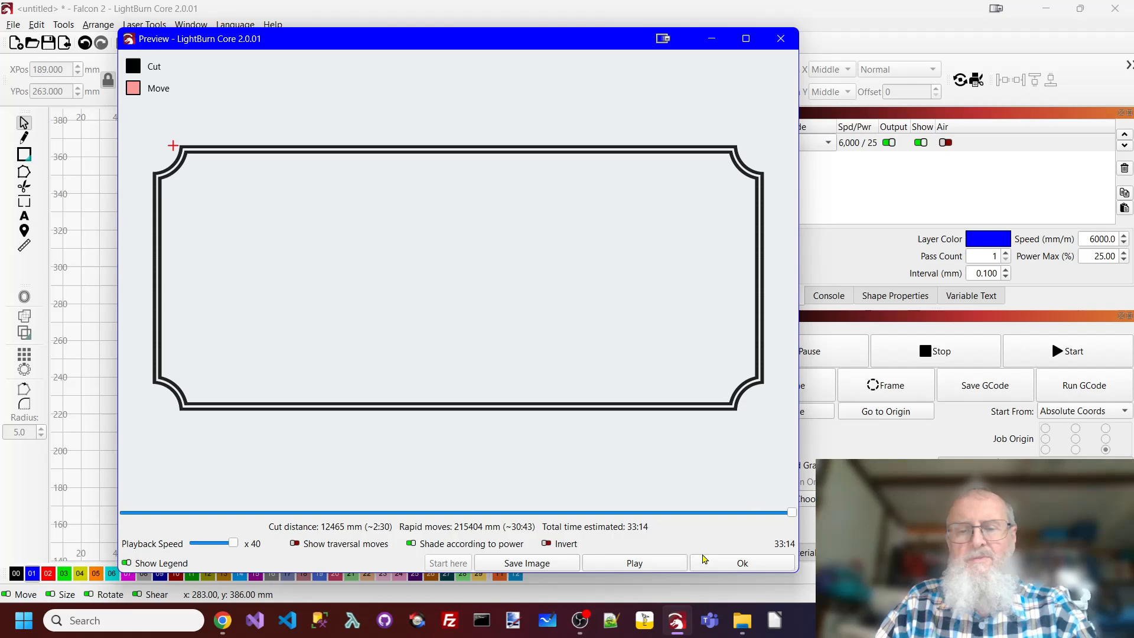
click(628, 570)
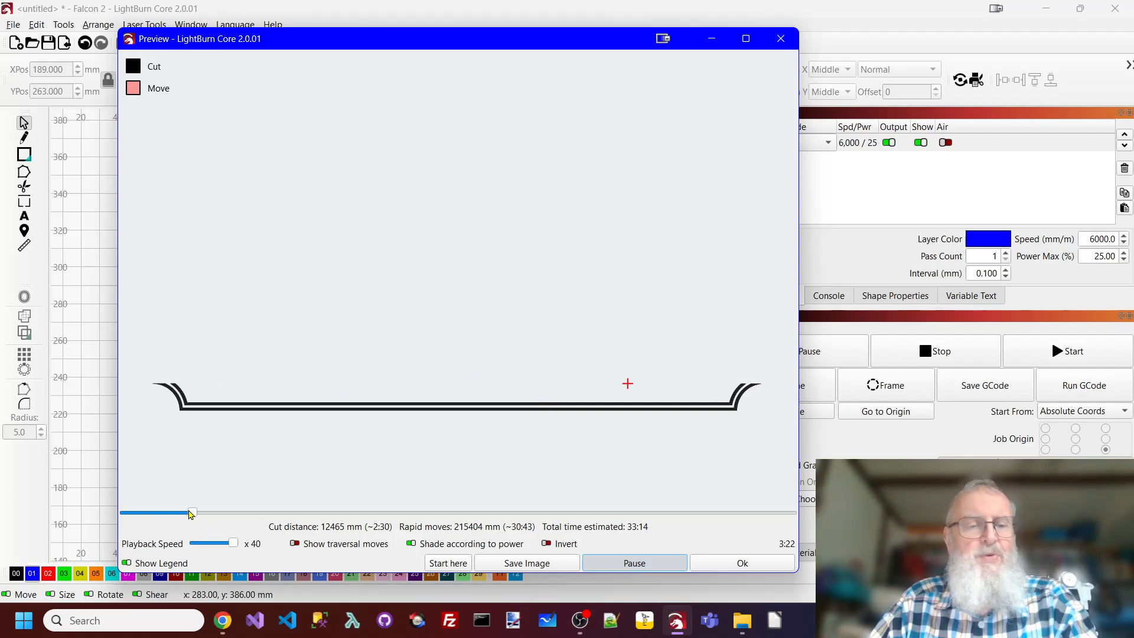
drag(190, 513, 348, 515)
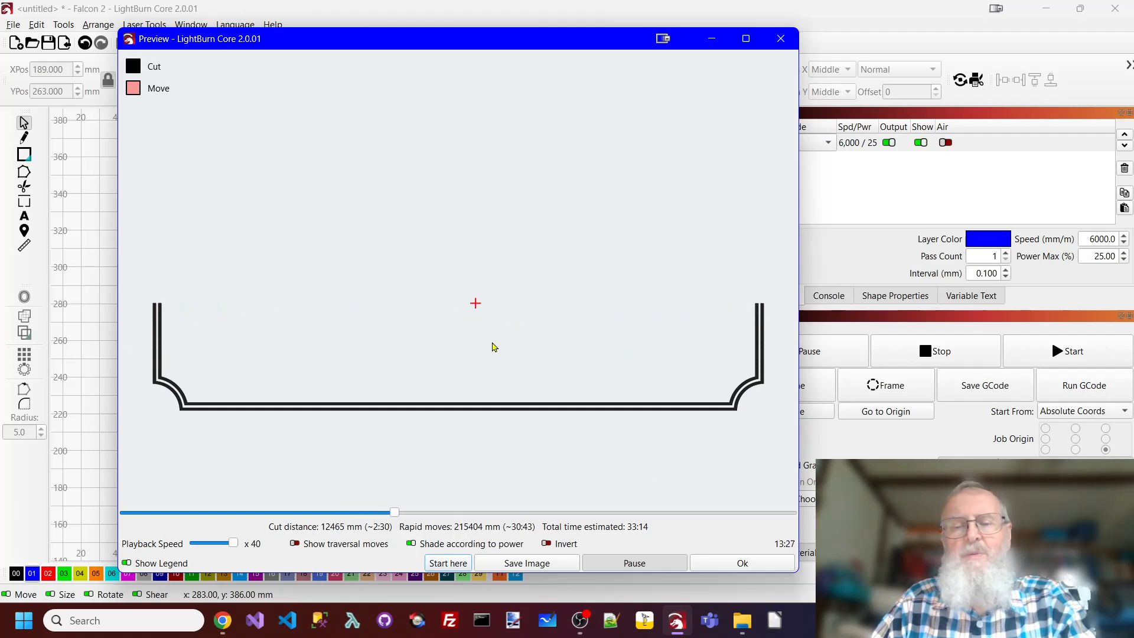
click(745, 563)
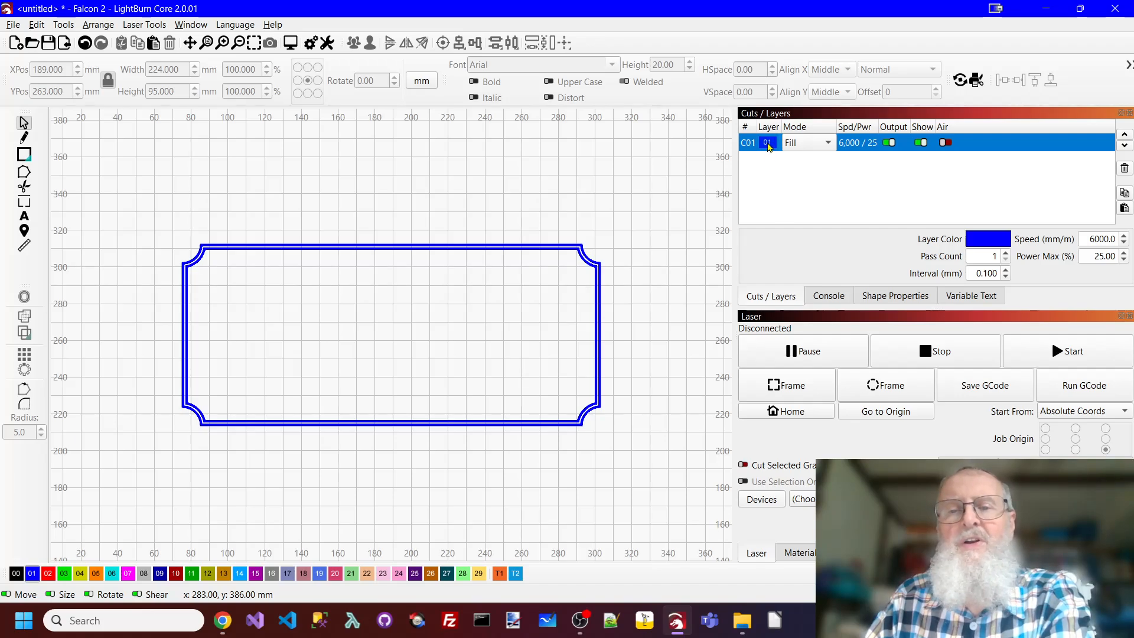
Set the overscanning of layer C01 to 4% and check the burn preview again
double_click(766, 147)
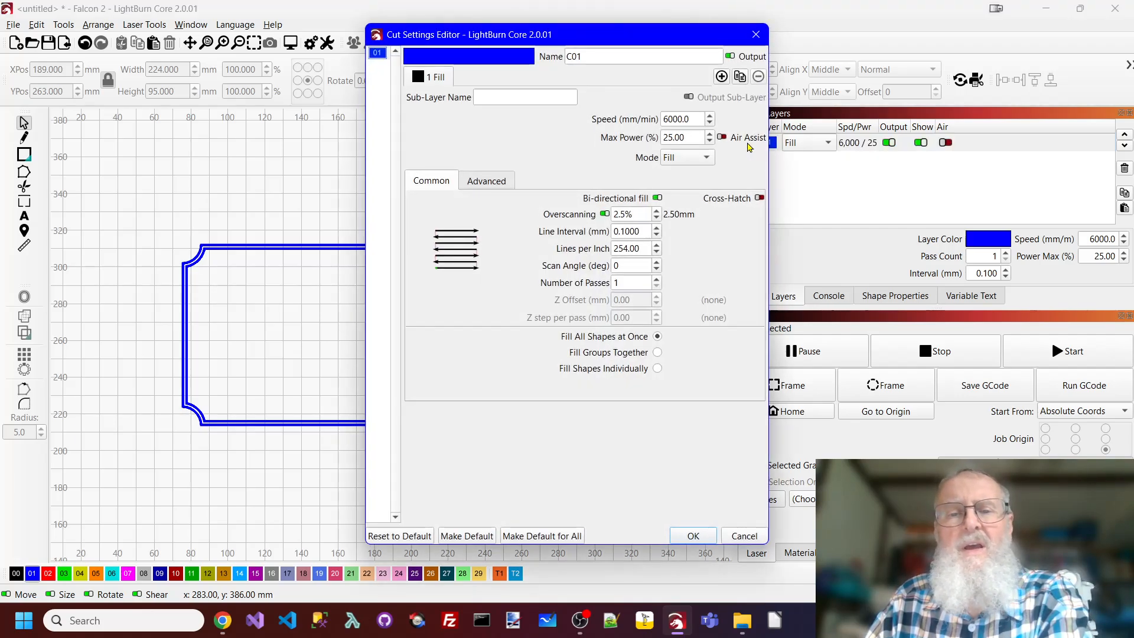
click(657, 211)
click(657, 211)
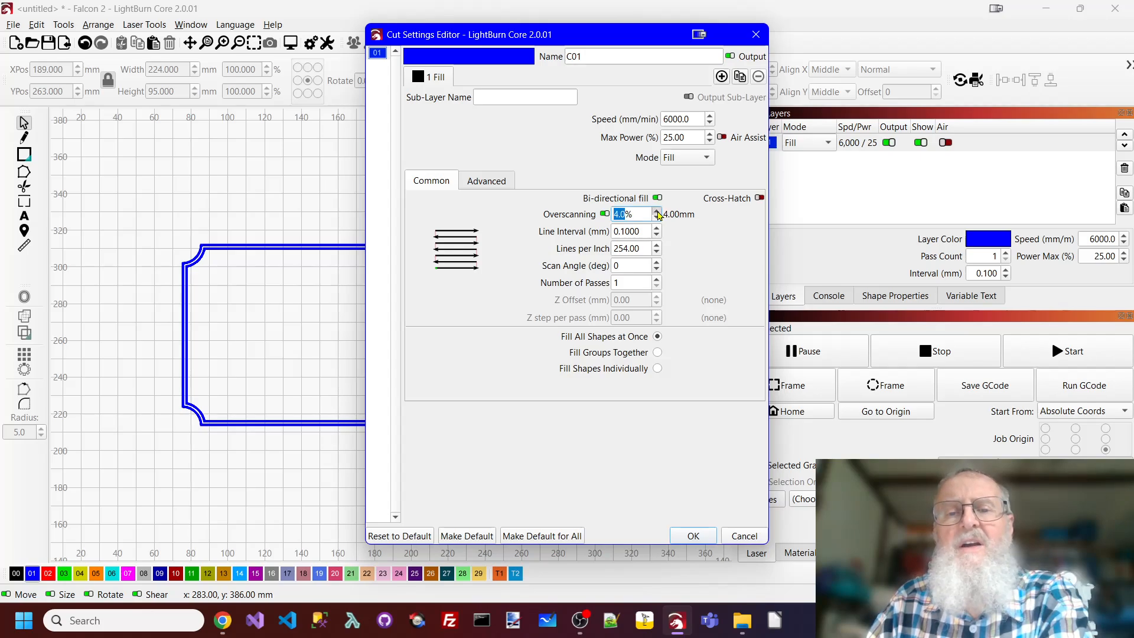
click(657, 210)
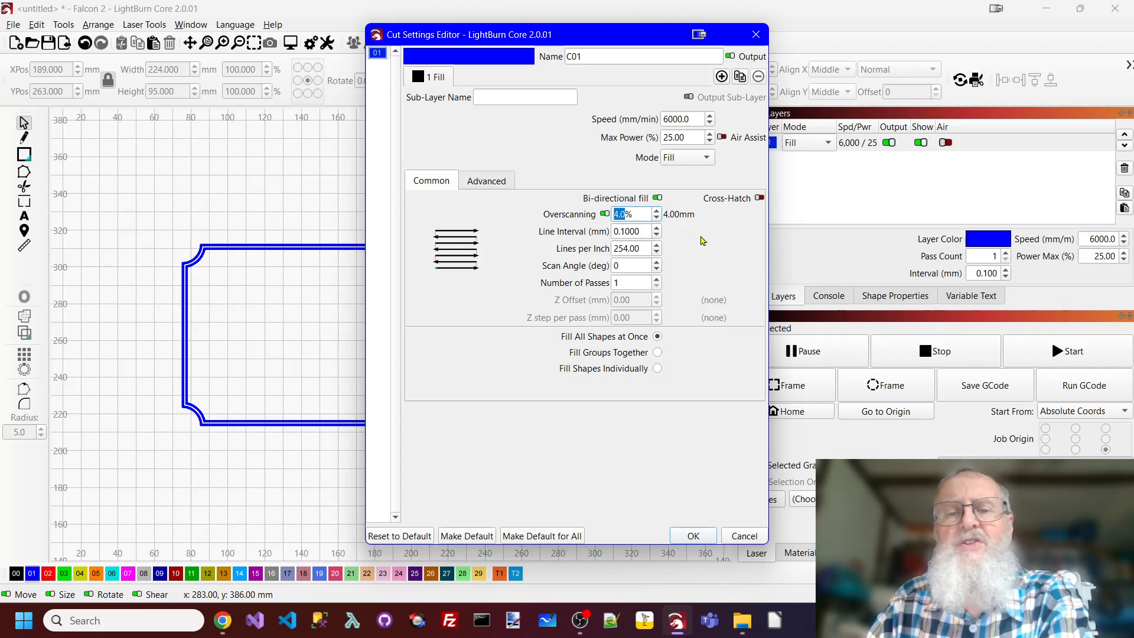
click(691, 535)
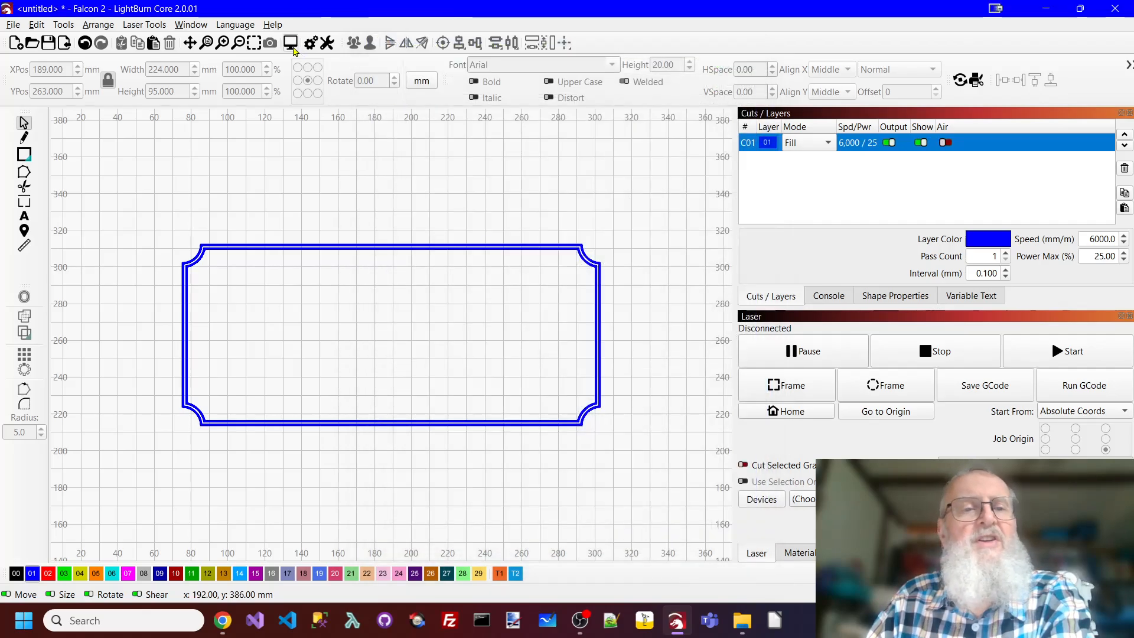
click(291, 44)
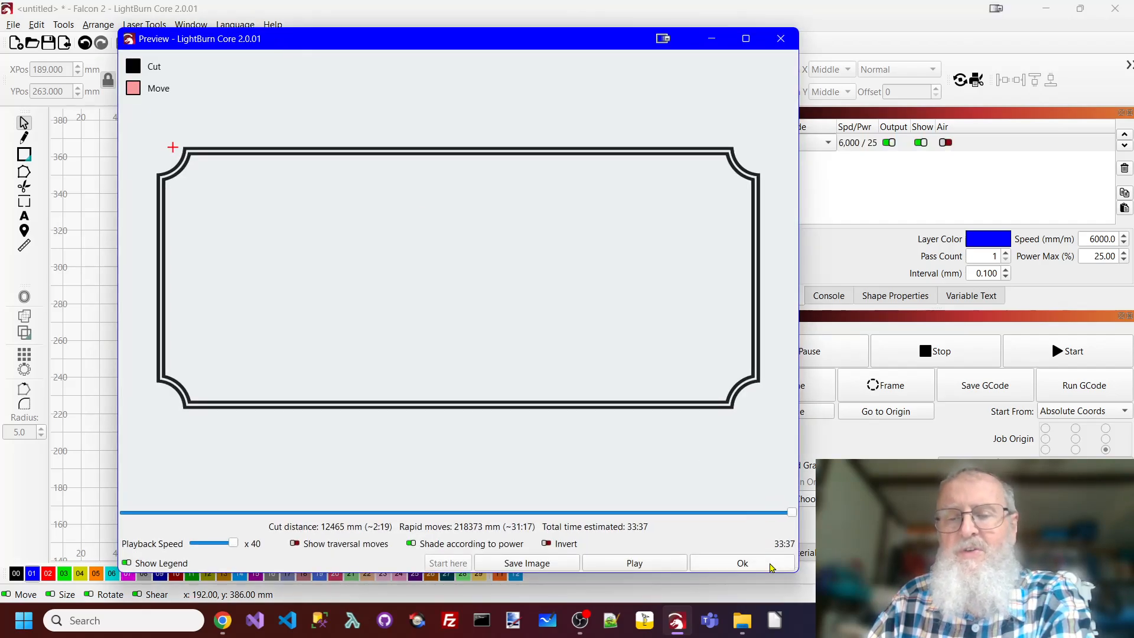
click(771, 562)
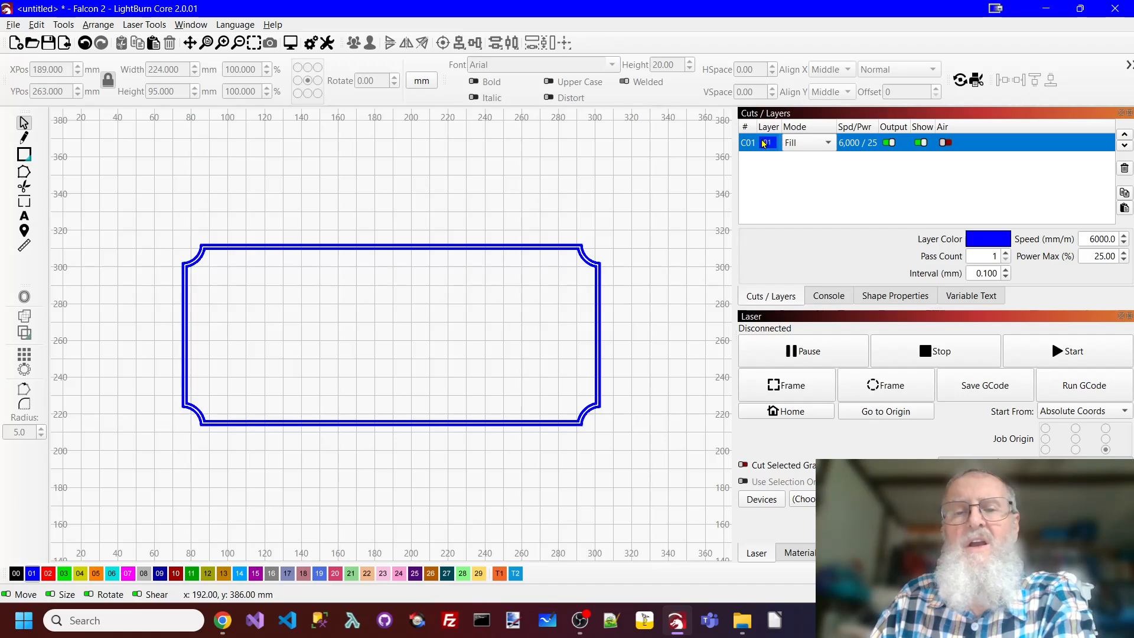
Set the scan angle of layer C01 to -45 degrees and check the burn time in the preview
double_click(763, 143)
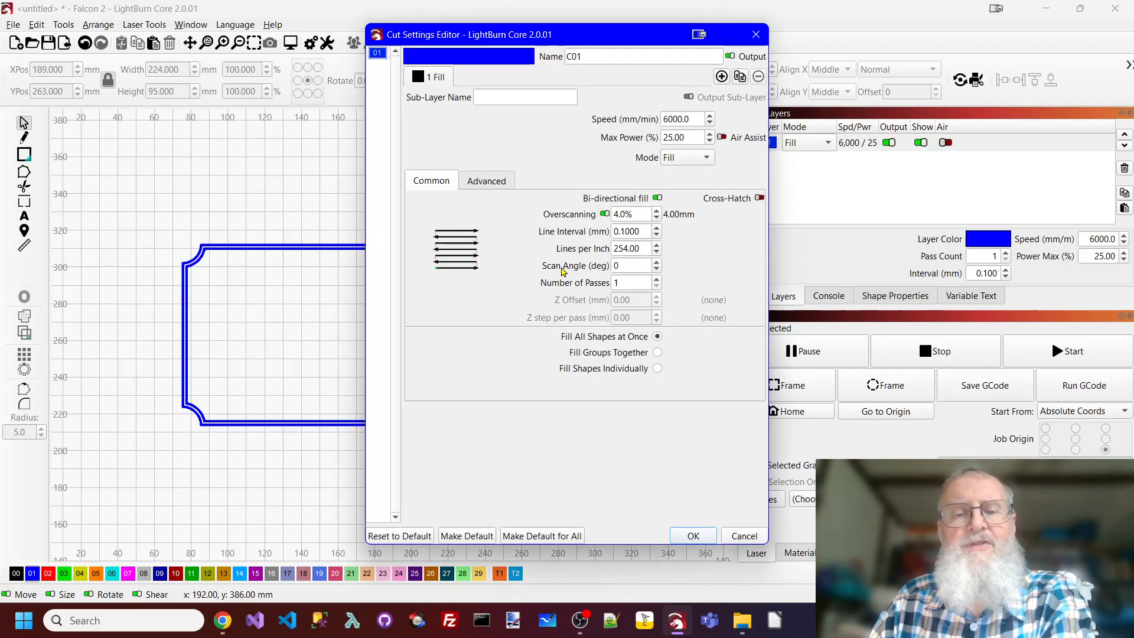
double_click(627, 265)
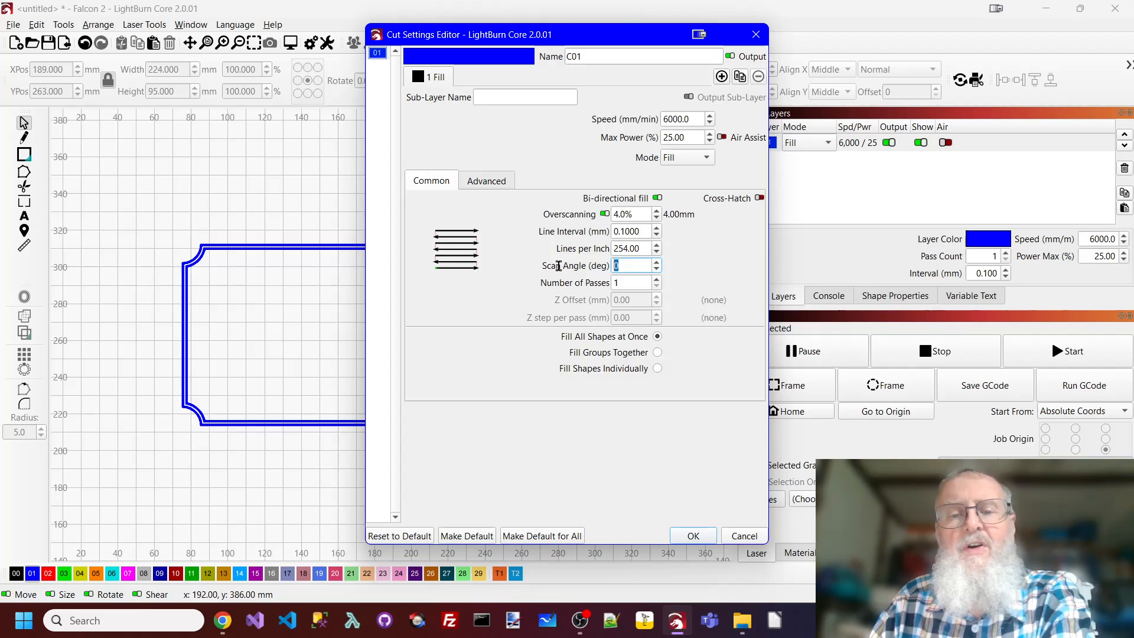
text(-45)
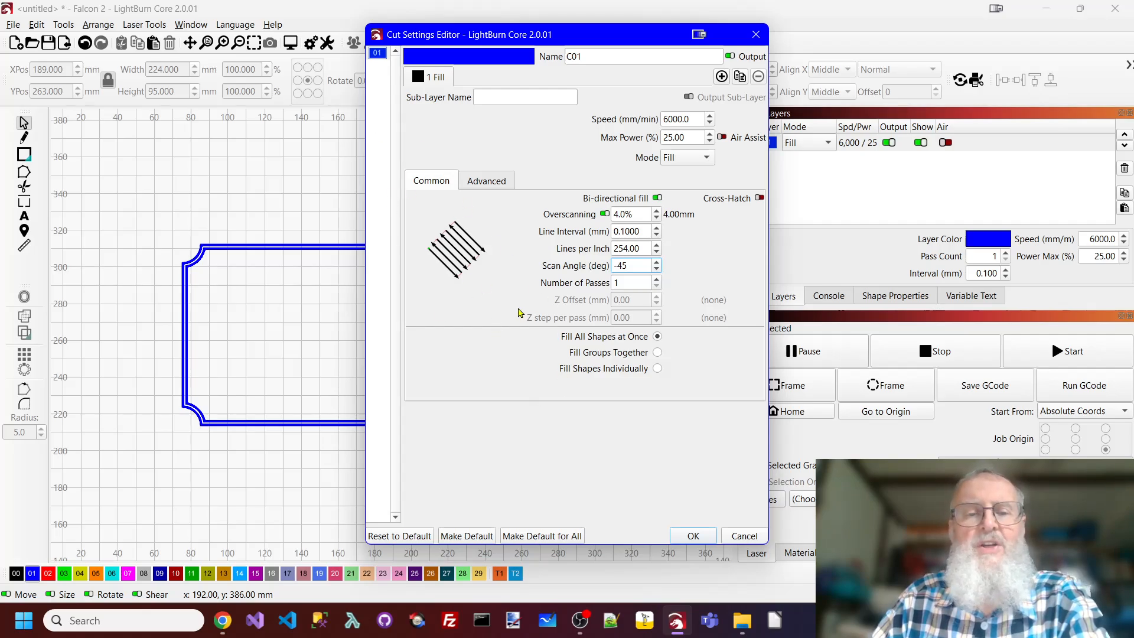
click(694, 537)
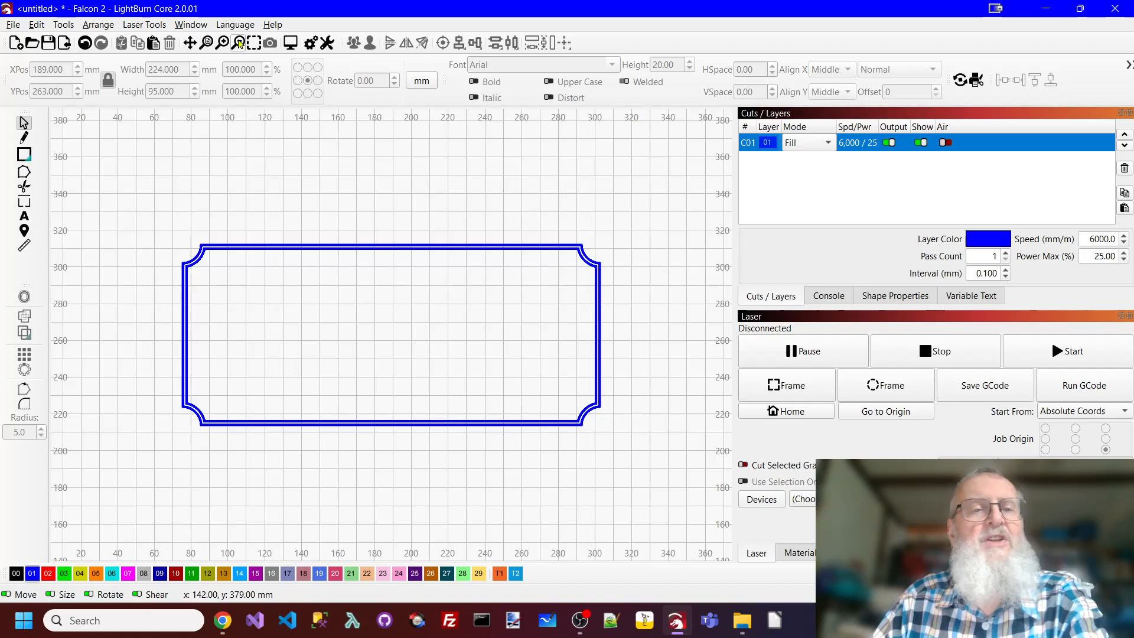
click(290, 44)
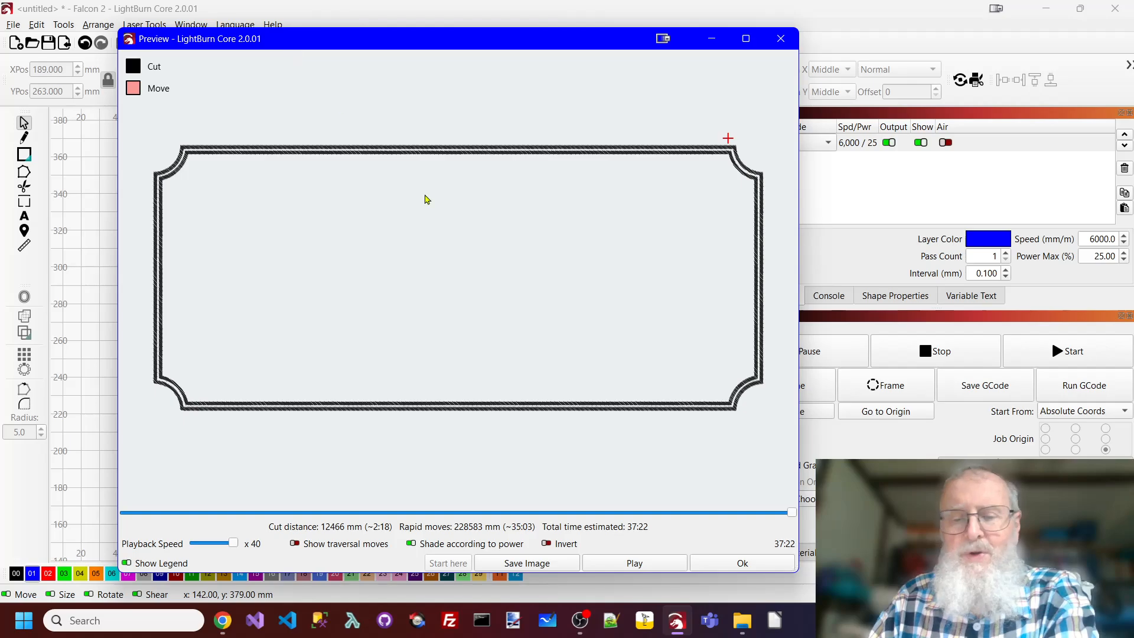
click(762, 562)
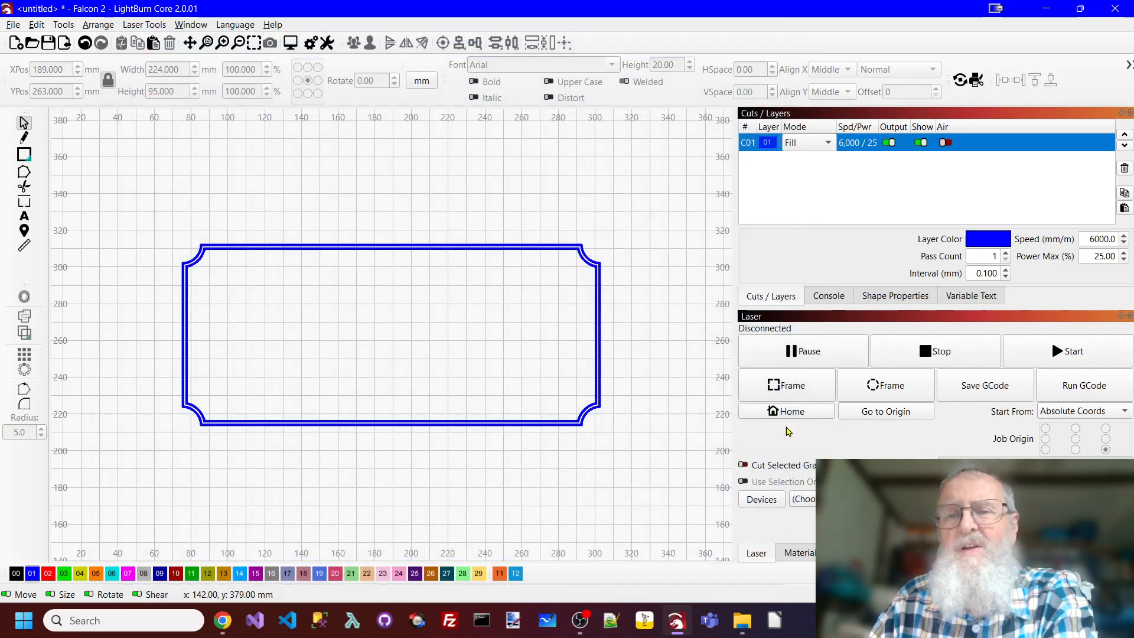
Set the scan angle of layer C01 to -90 degrees and check the burn preview for comparison
double_click(769, 145)
drag(645, 265, 515, 265)
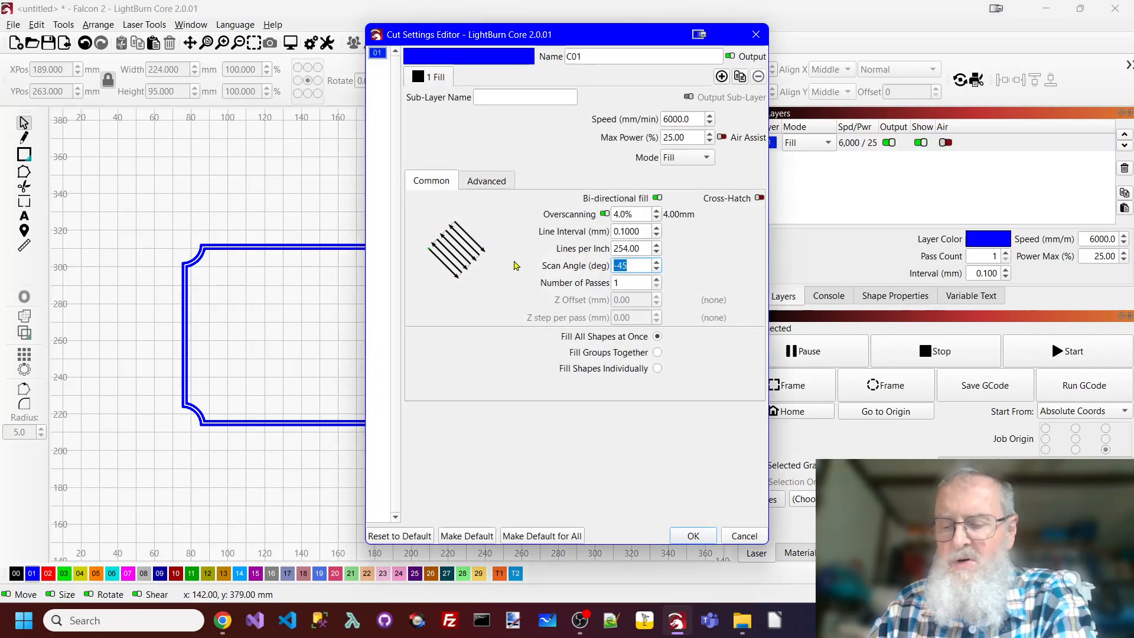
text(-90)
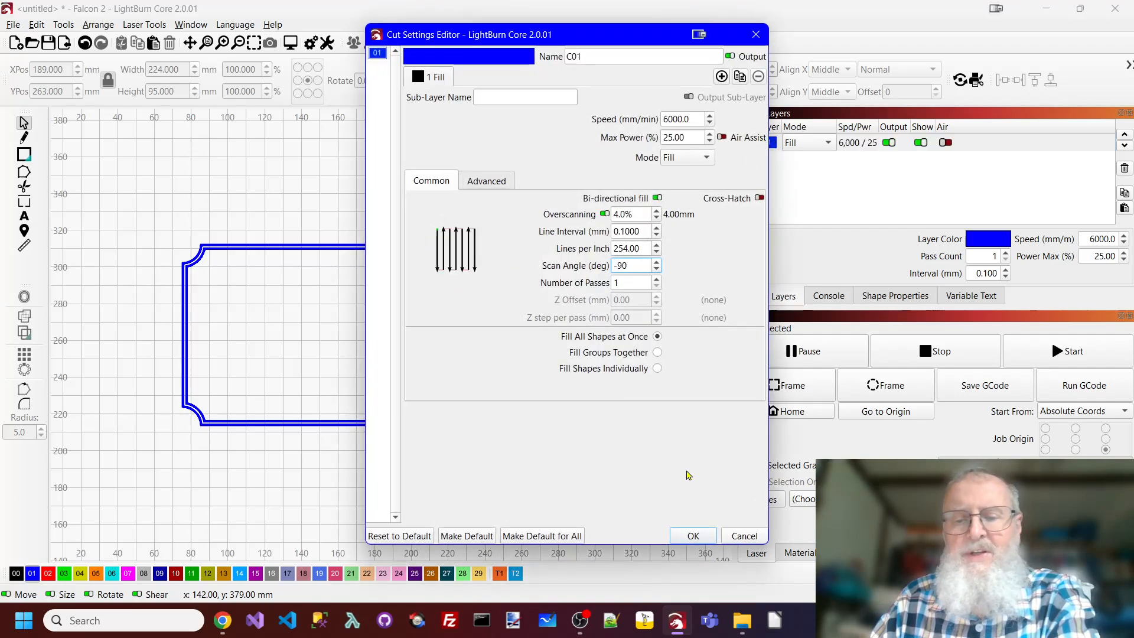
click(693, 535)
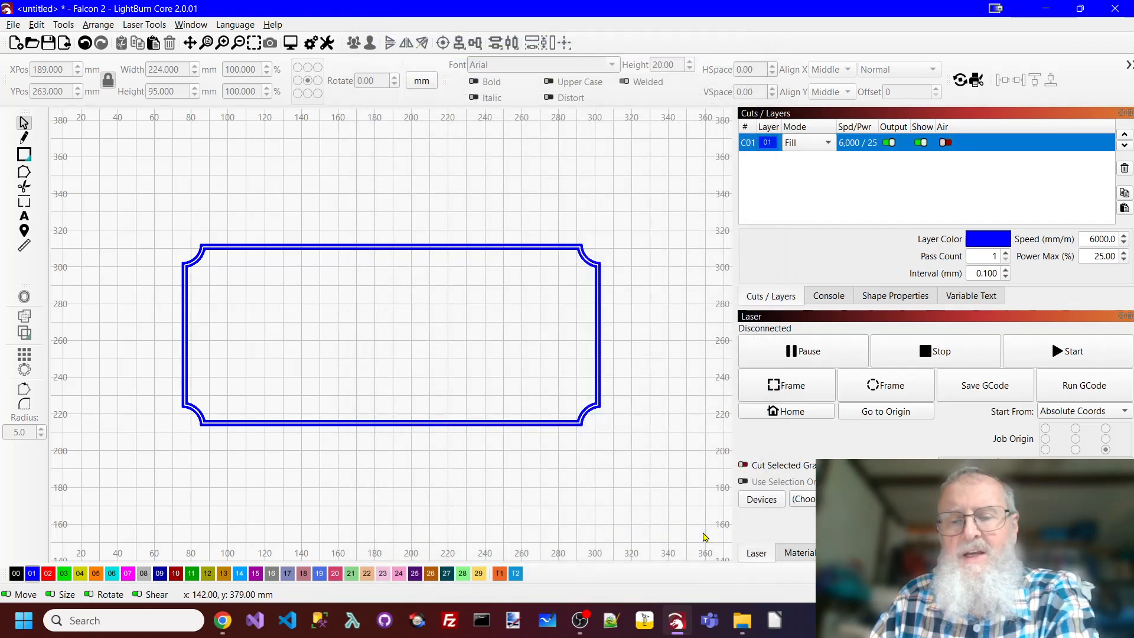
click(291, 43)
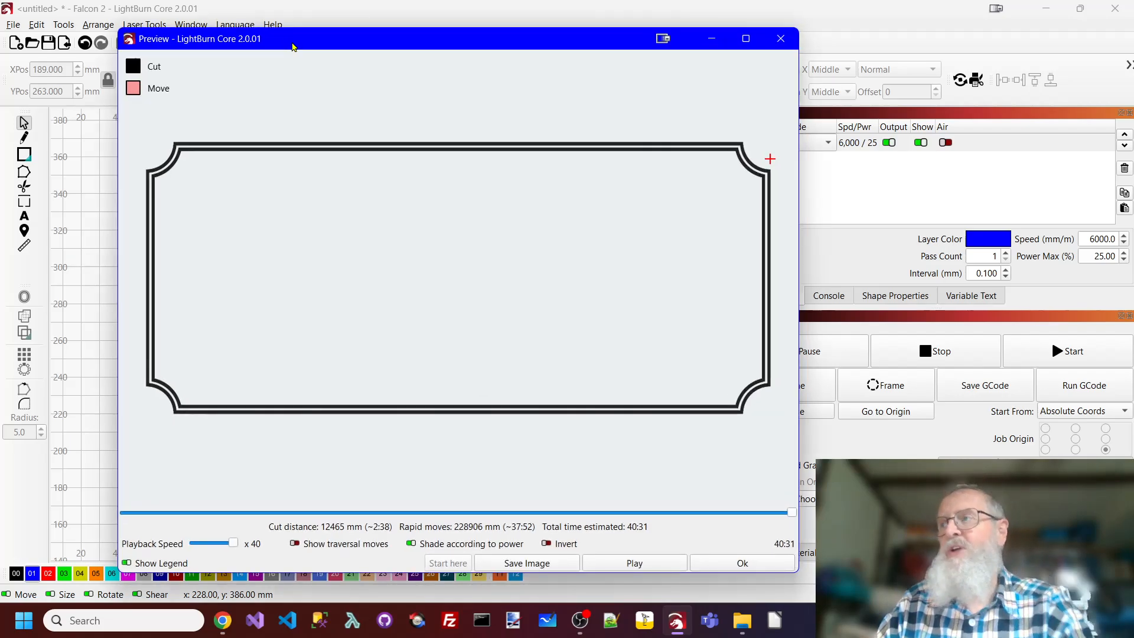
click(764, 565)
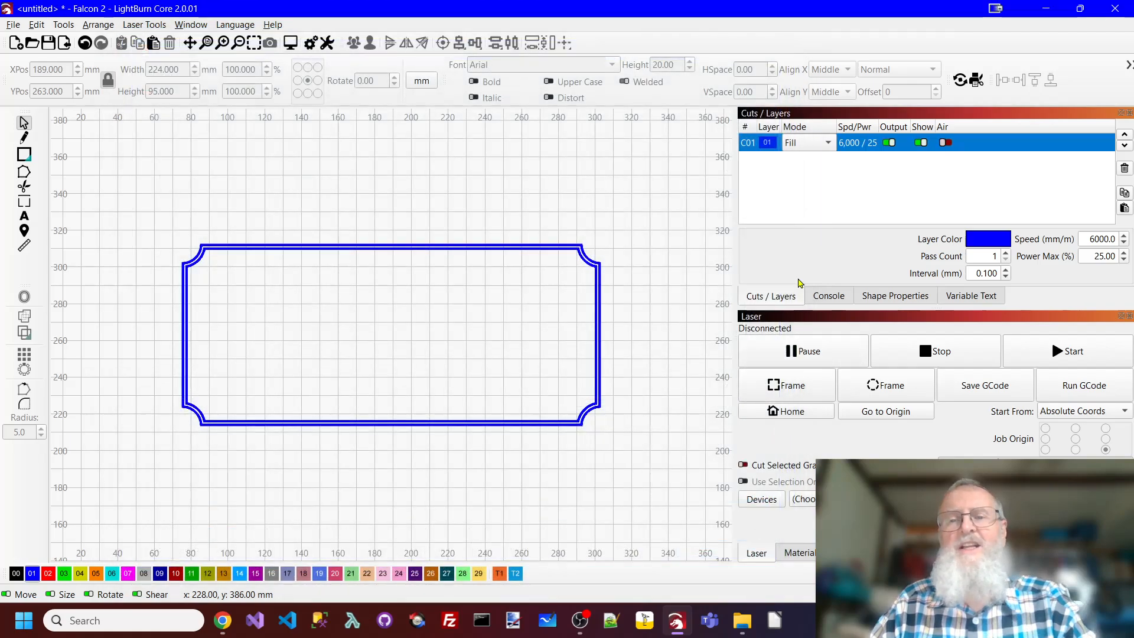
Set the scan angle of layer C01 to 0 degrees and enable Flood Fill in its cut settings
double_click(769, 145)
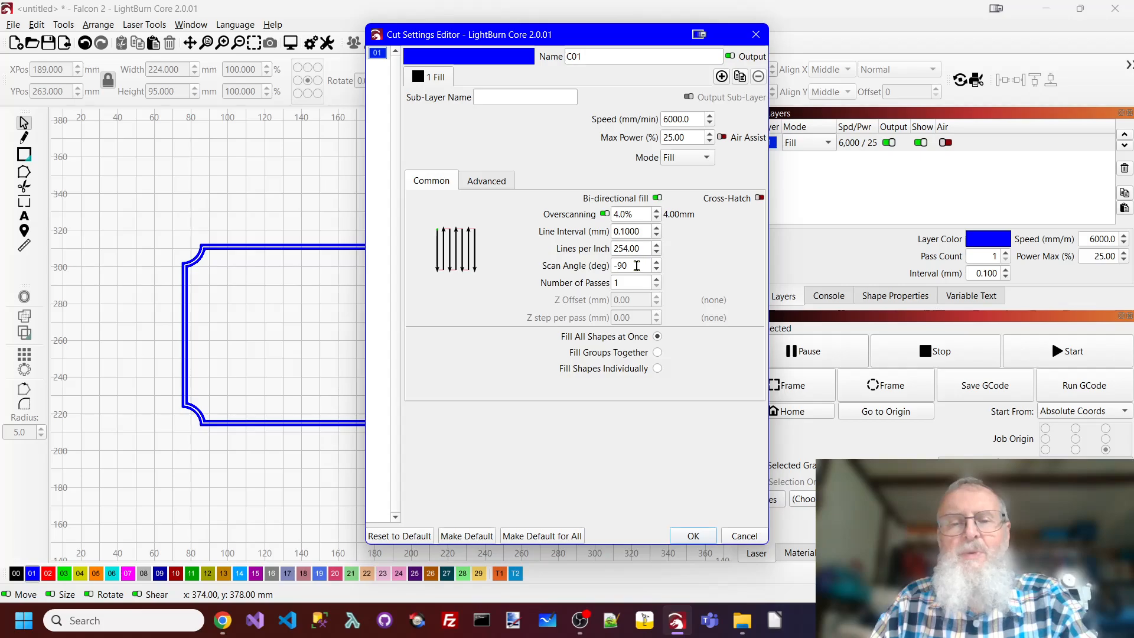
drag(637, 266, 555, 271)
text(0)
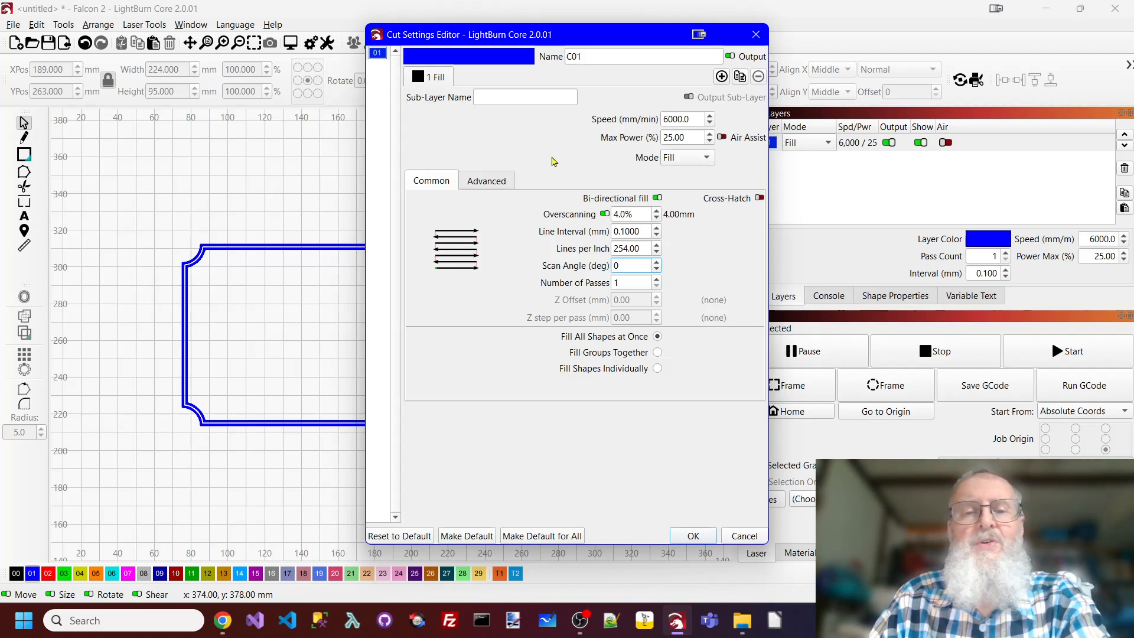
click(484, 182)
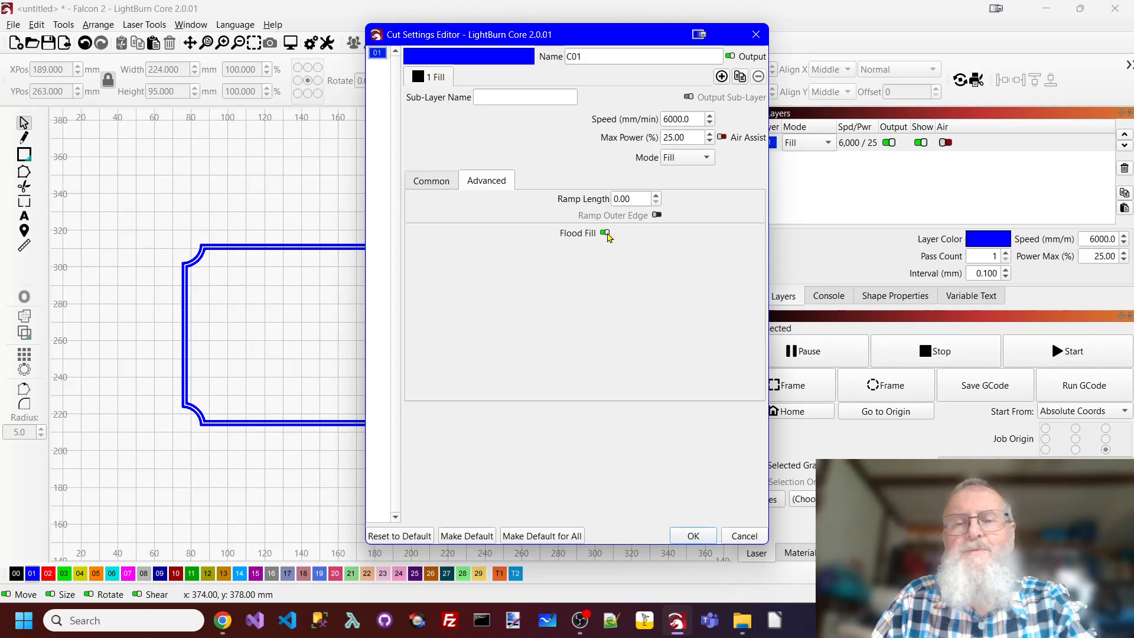
click(693, 536)
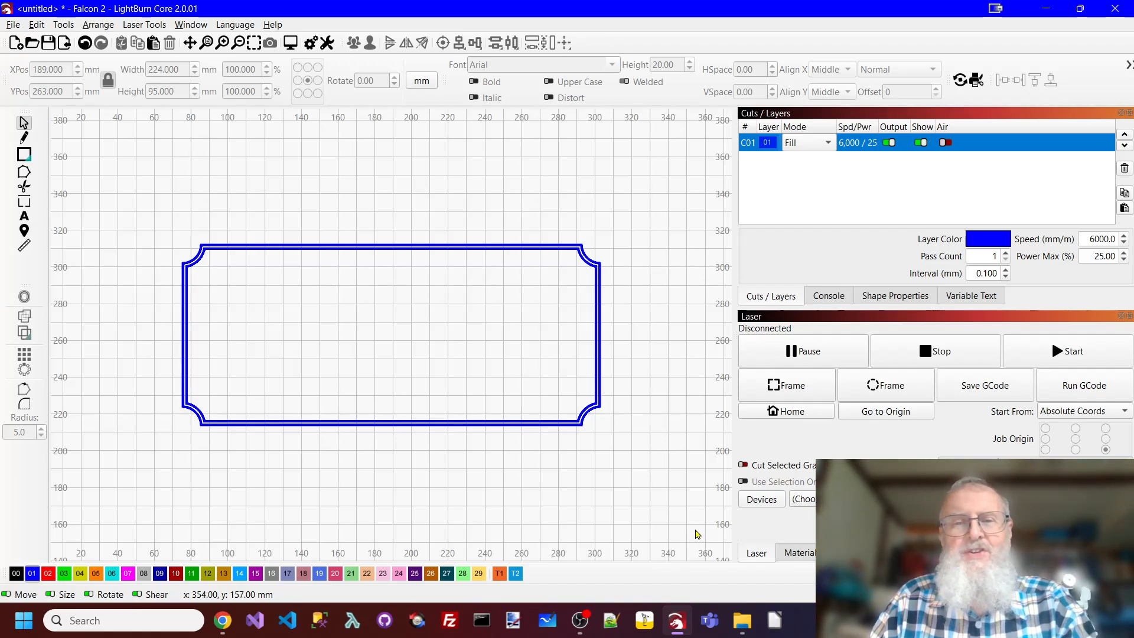
Preview the frame's burn with Flood Fill enabled, playing the simulation to examine the path and total time
click(294, 51)
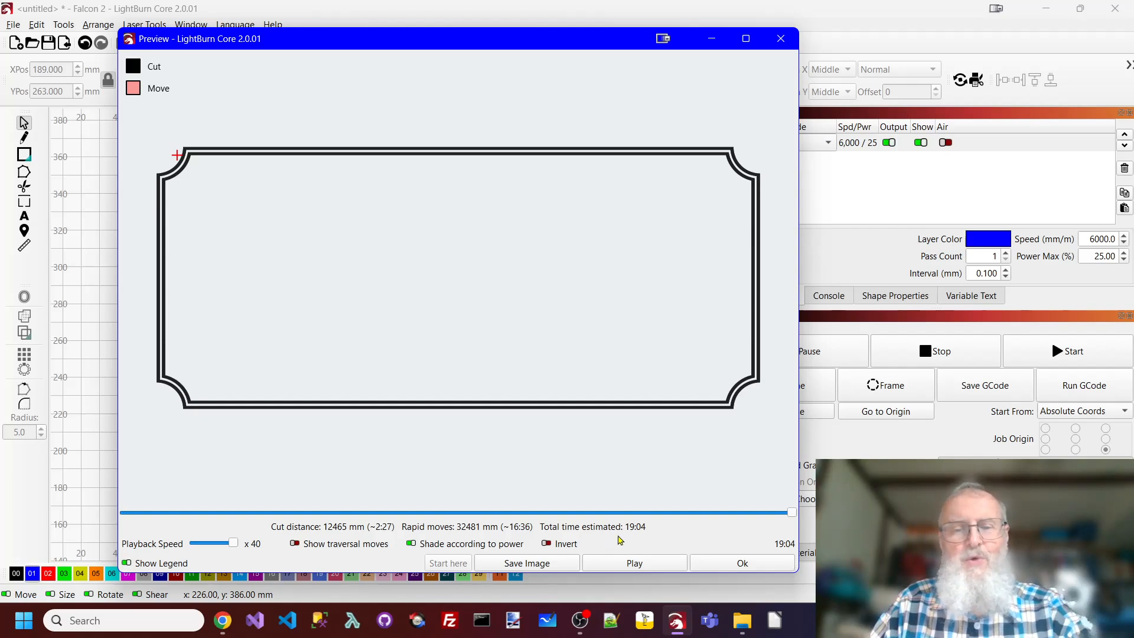
click(634, 563)
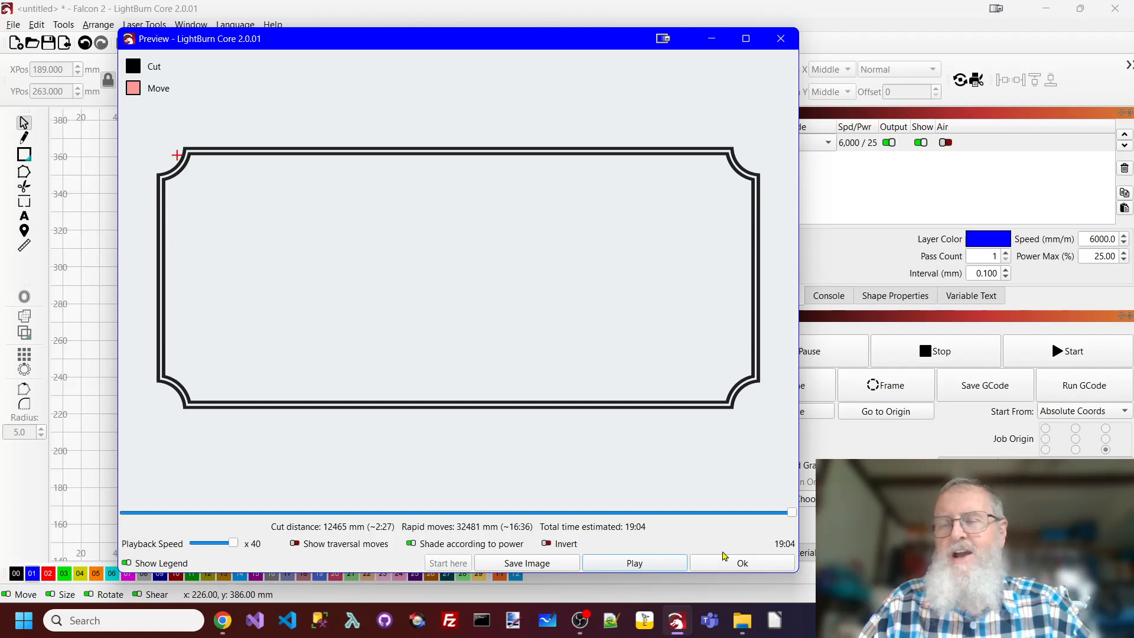
click(747, 564)
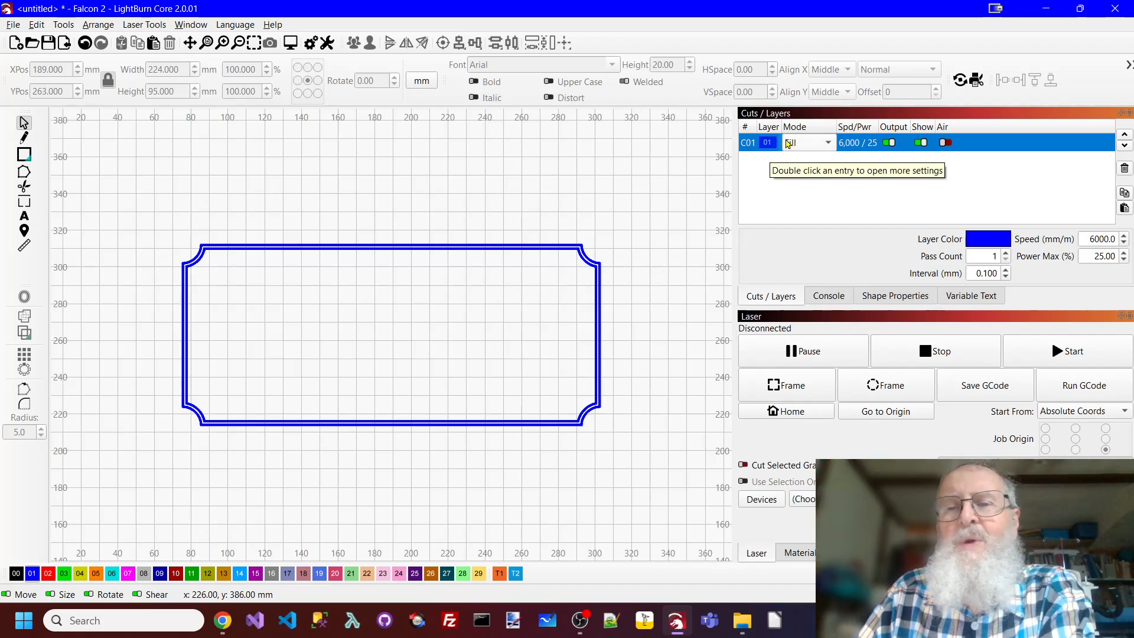
Change the mode of layer C01 to Offset Fill and consult the LightBurn documentation on Offset Fill Mode in the browser
click(827, 143)
click(819, 161)
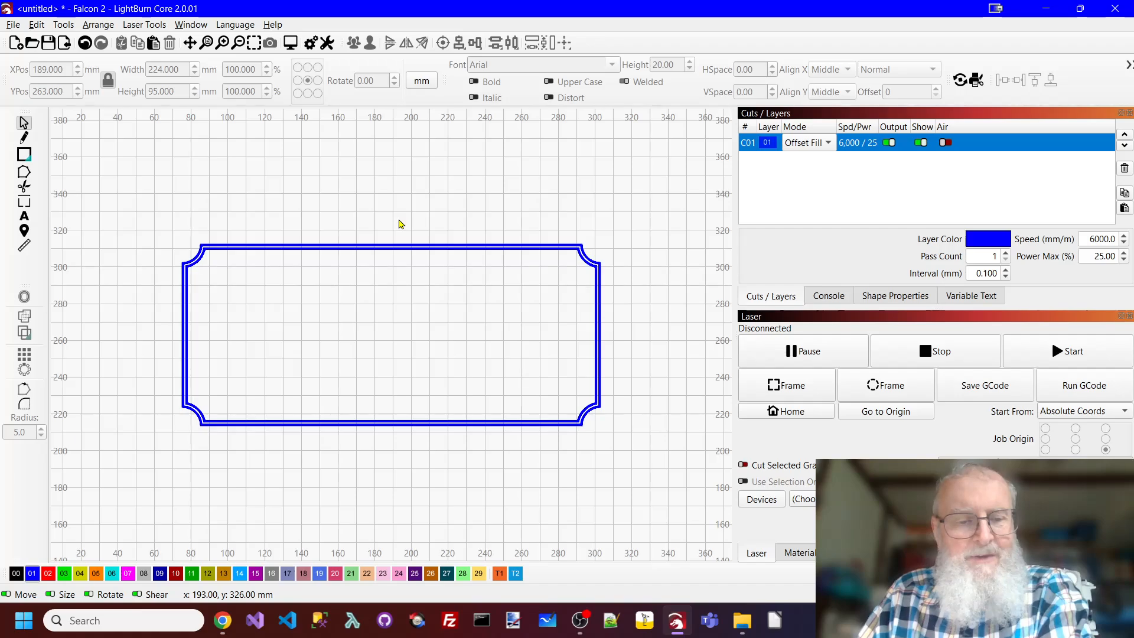
mouse_move(232, 631)
click(298, 526)
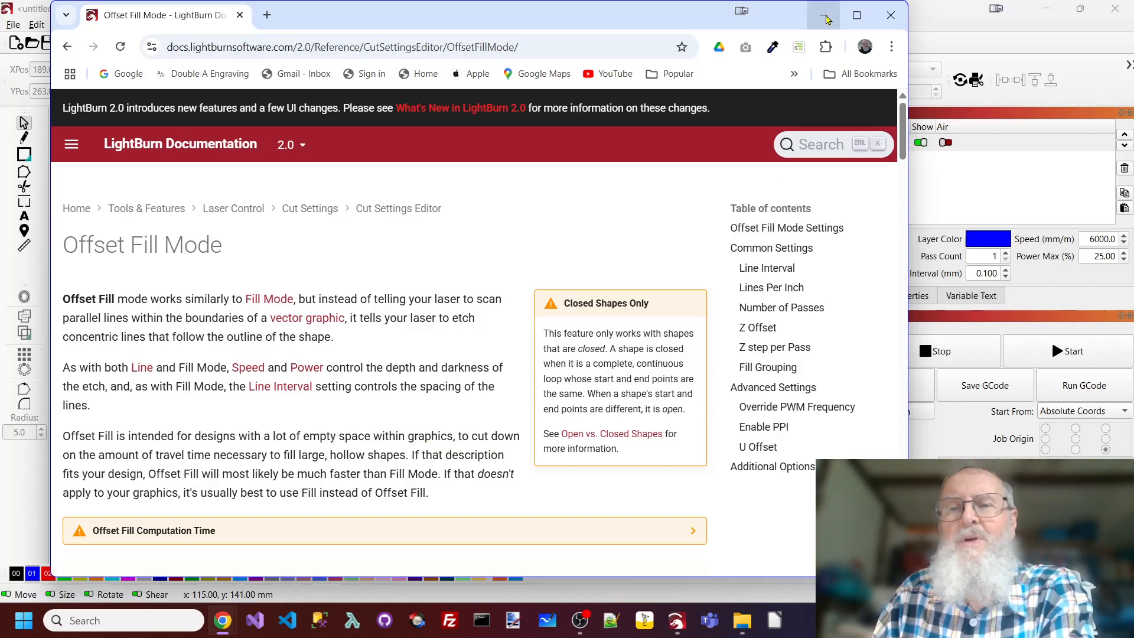
click(826, 19)
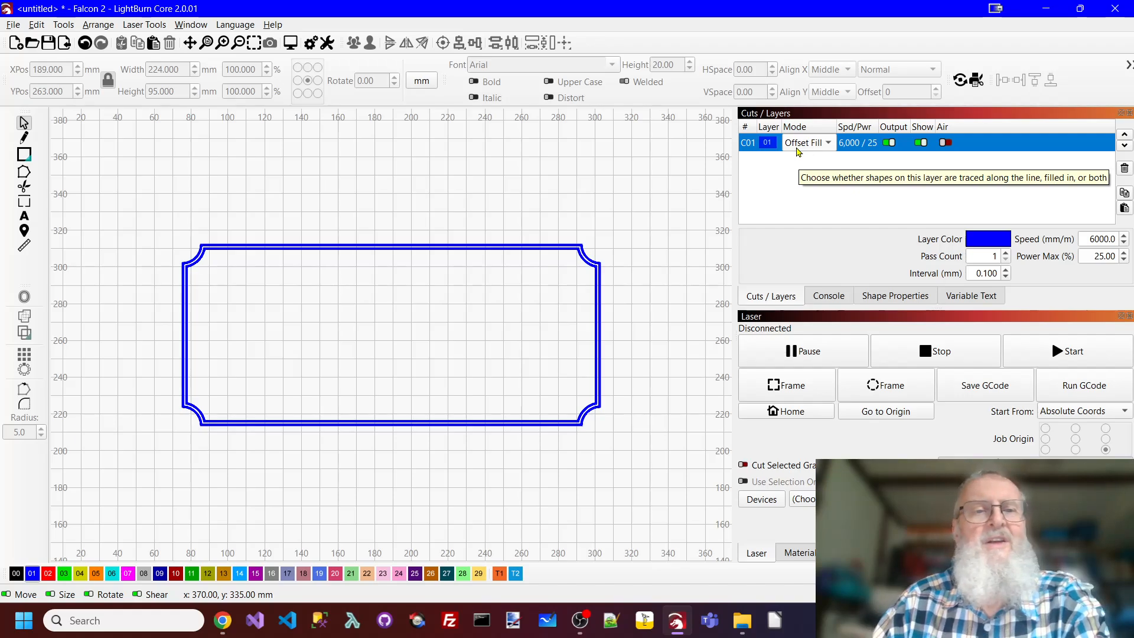
Preview the Offset Fill burn, playing the simulation and examining the concentric fill lines and estimated time up close
click(291, 43)
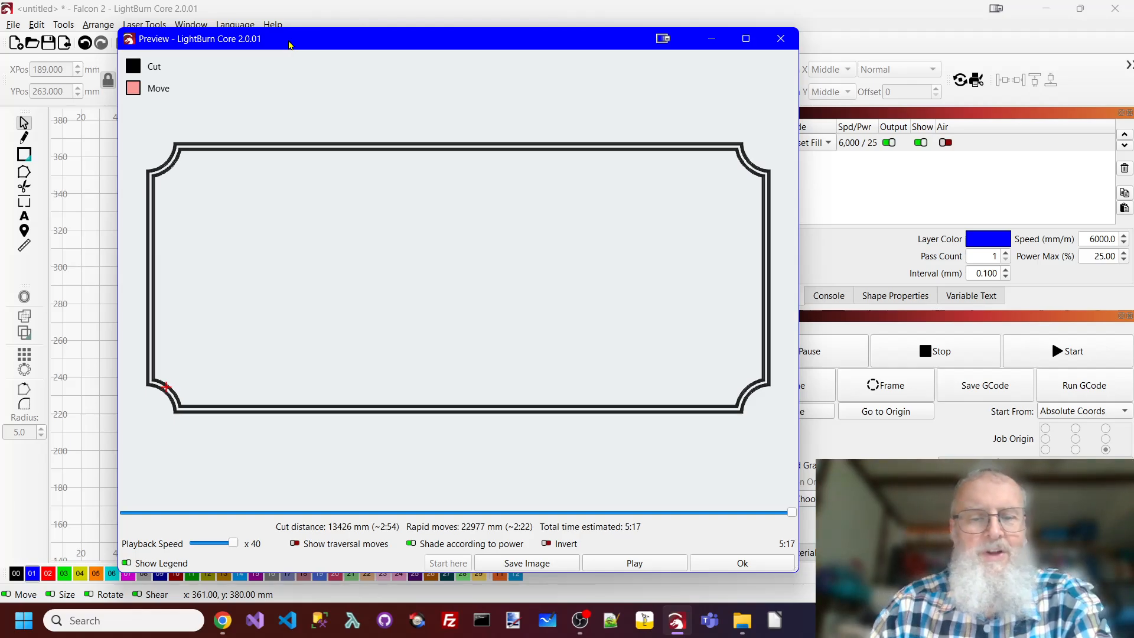
click(646, 565)
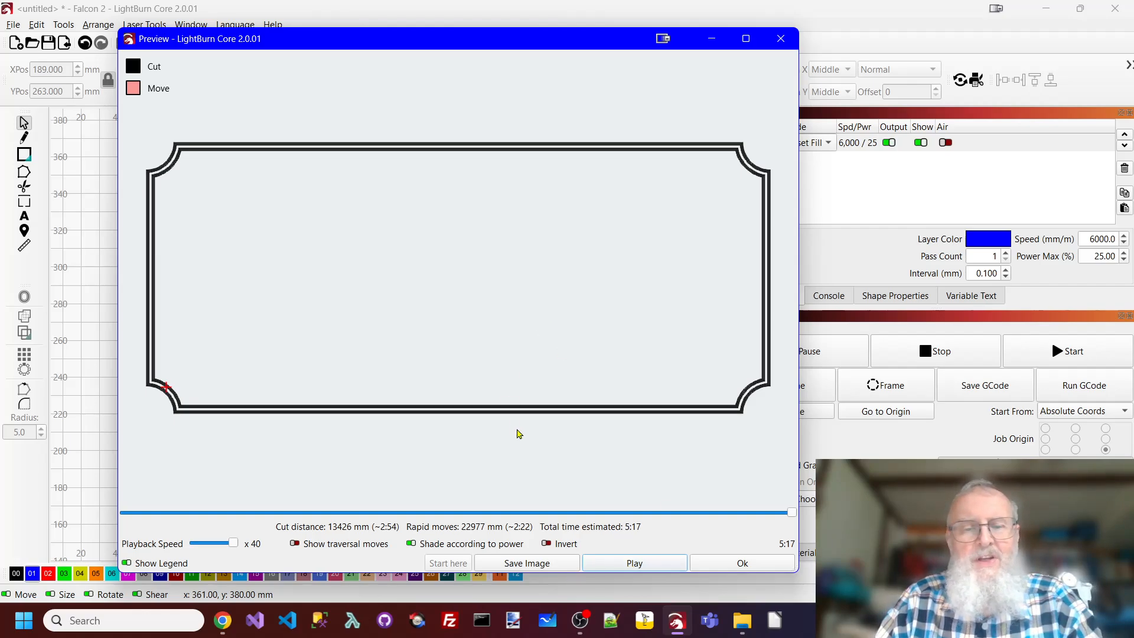
scroll(523, 425, up, 4)
scroll(535, 408, up, 5)
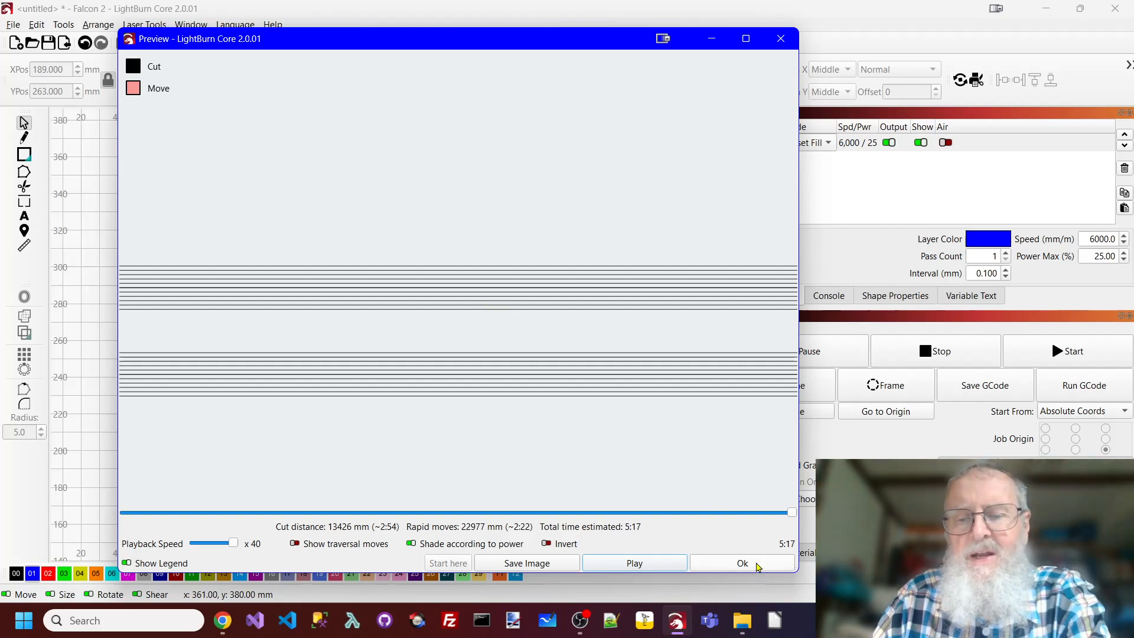
click(758, 565)
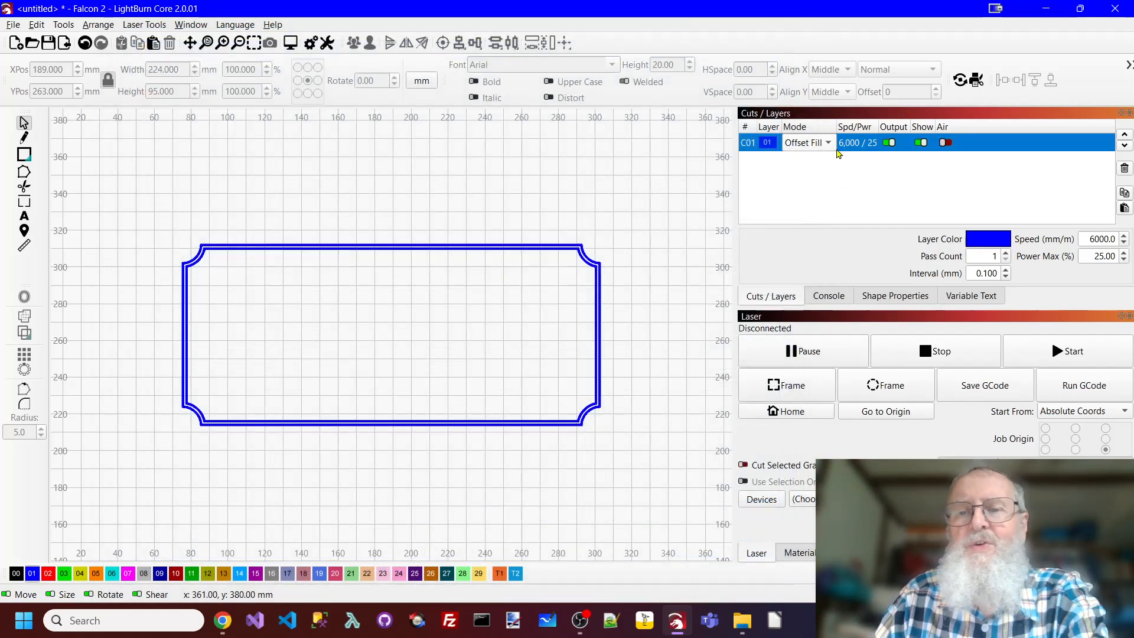
Return layer C01 to Fill mode and check that Flood Fill is enabled, leaving its cut settings unchanged
click(827, 142)
click(806, 130)
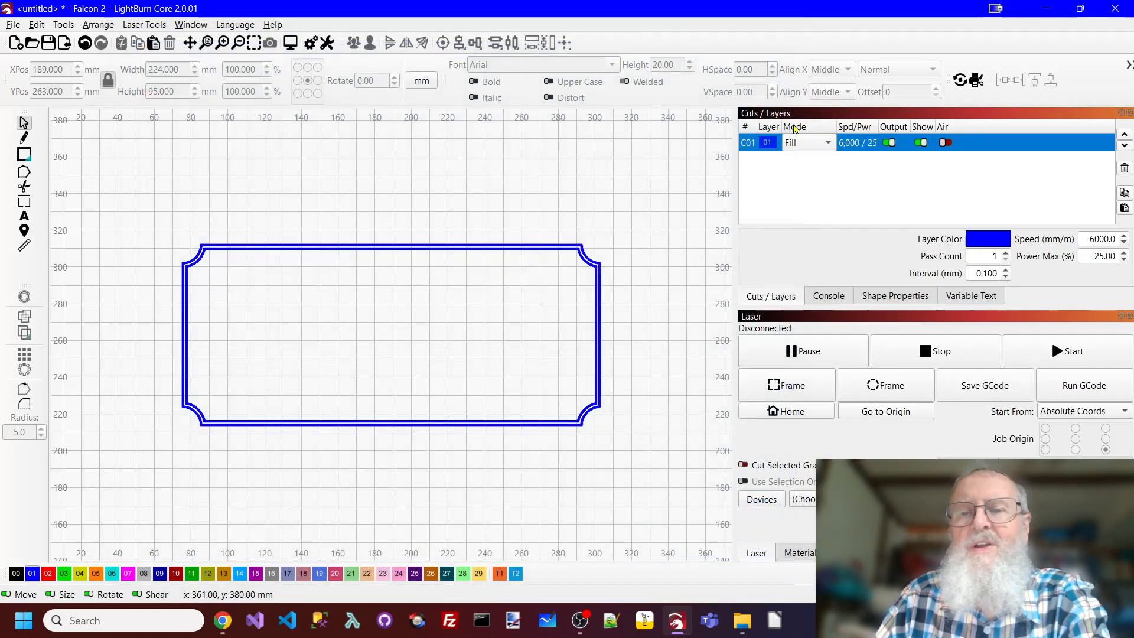
double_click(762, 146)
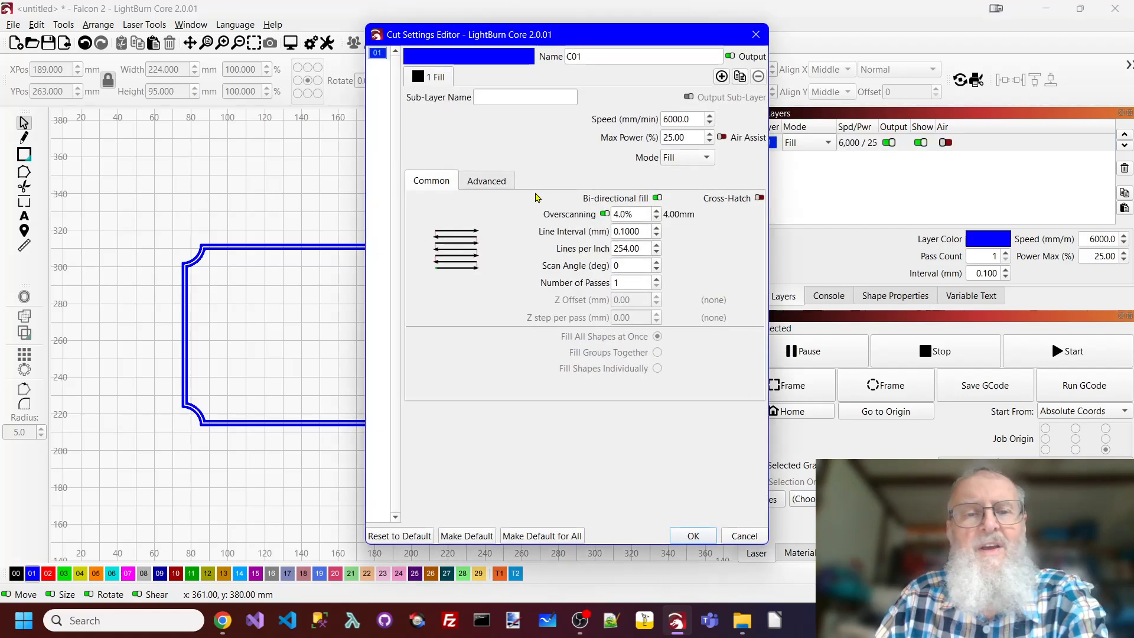
click(492, 186)
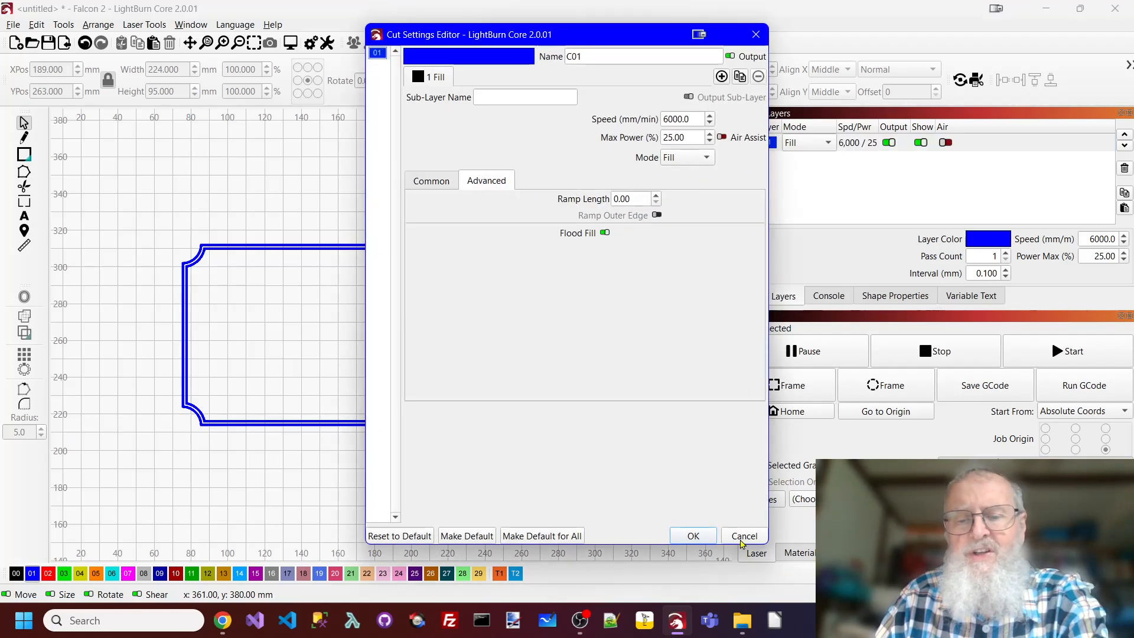
click(743, 535)
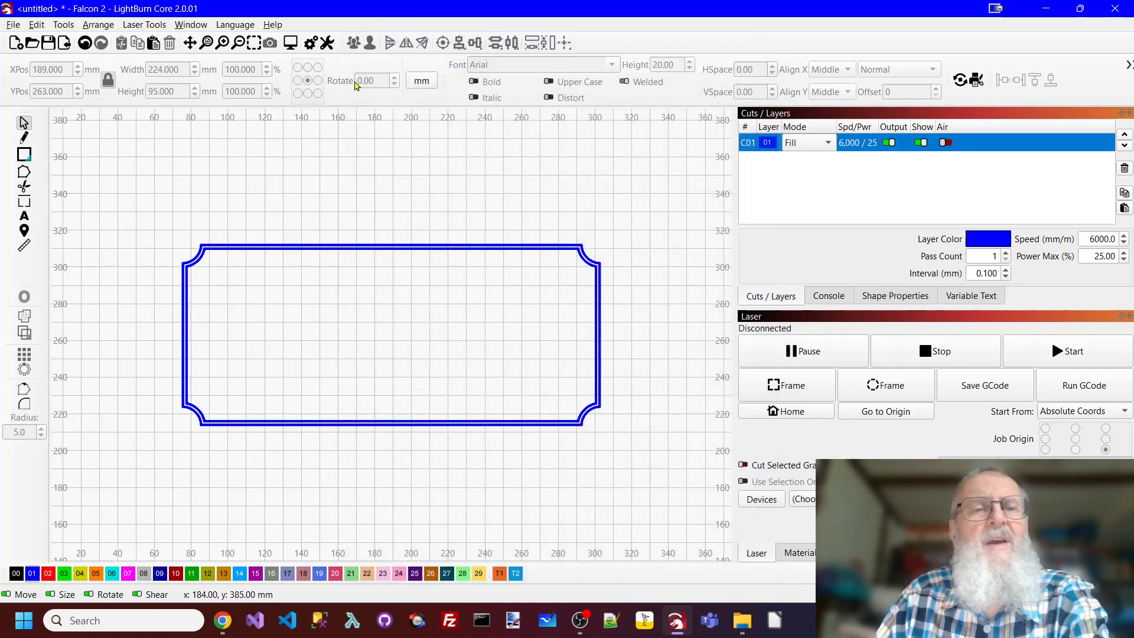
Preview the Flood Fill burn and examine the spacing of the frame's fill lines up close
click(289, 43)
scroll(490, 422, up, 5)
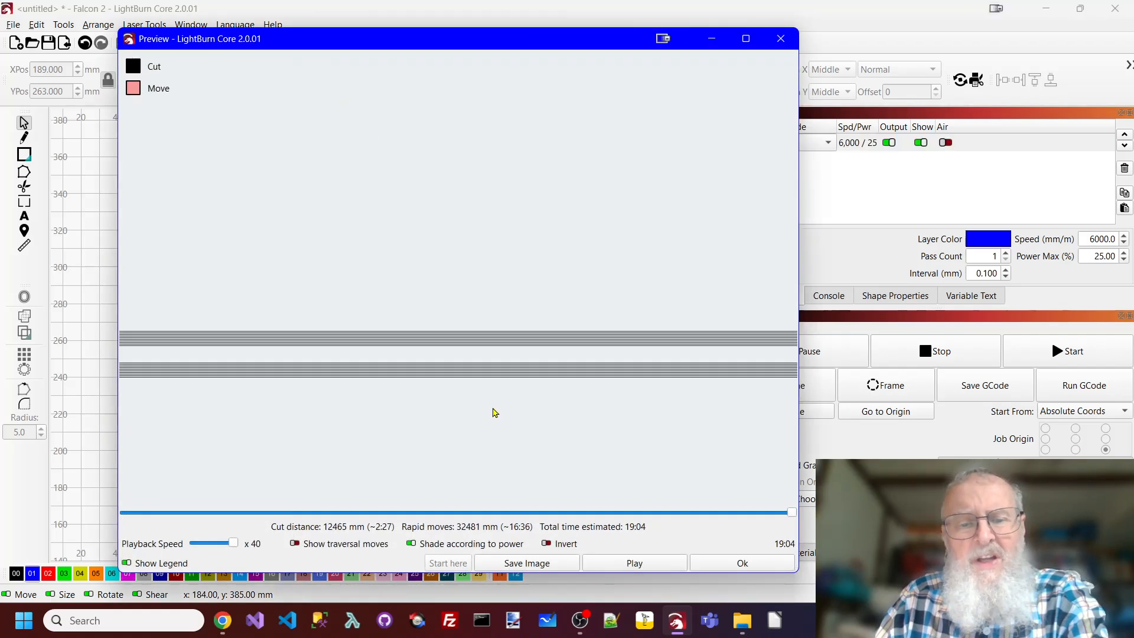
scroll(494, 396, up, 2)
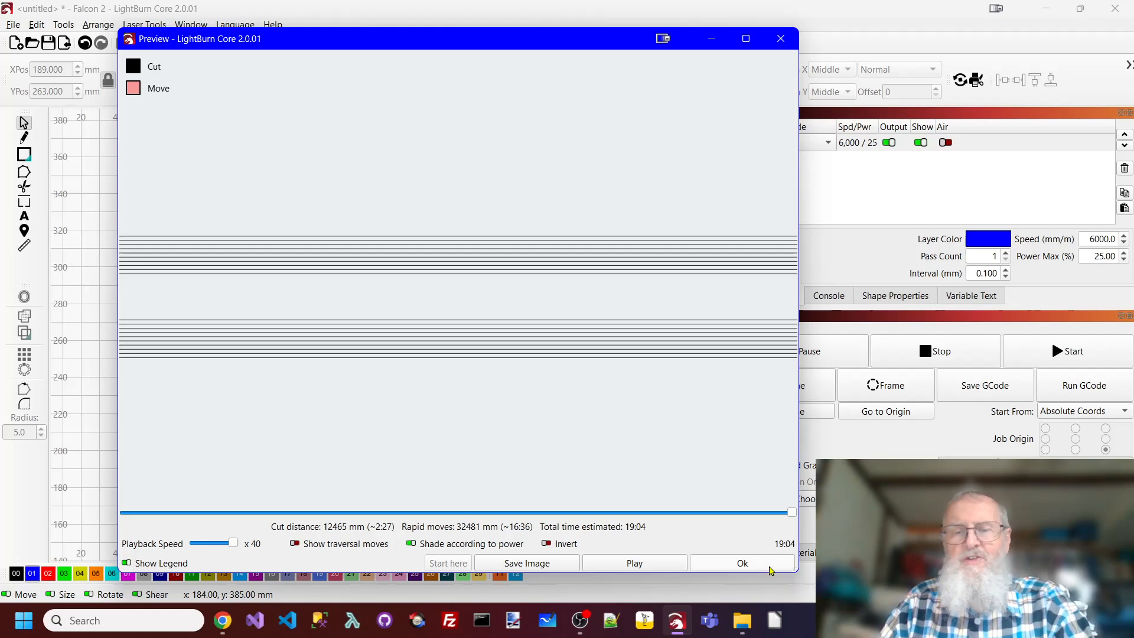
click(773, 562)
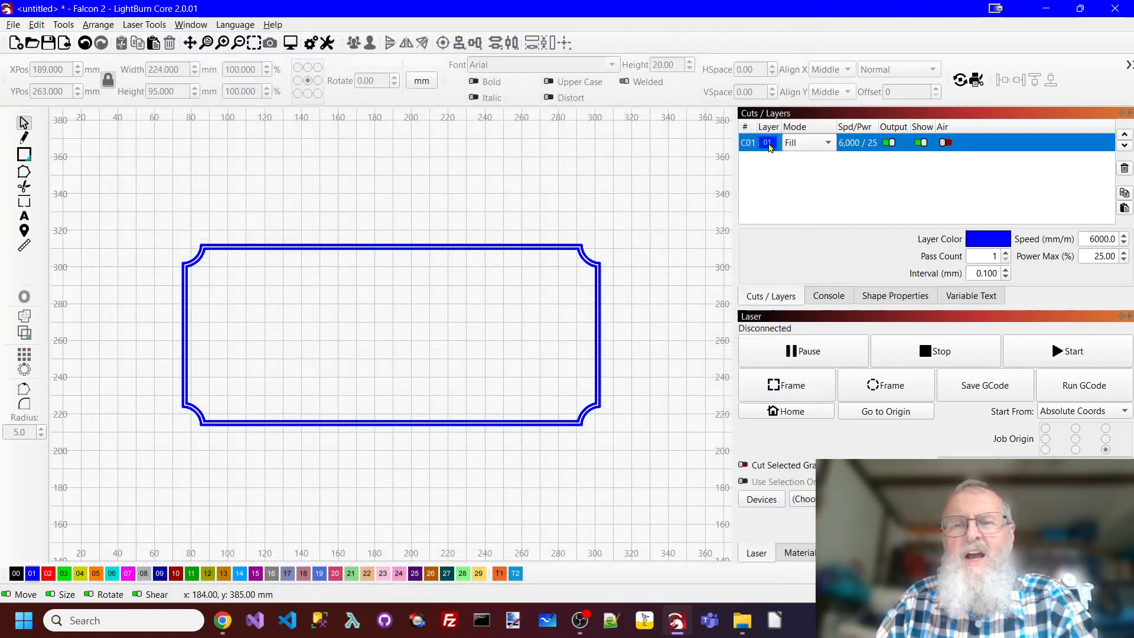
Set the line interval of layer C01 to 0.08 mm in its cut settings
double_click(767, 144)
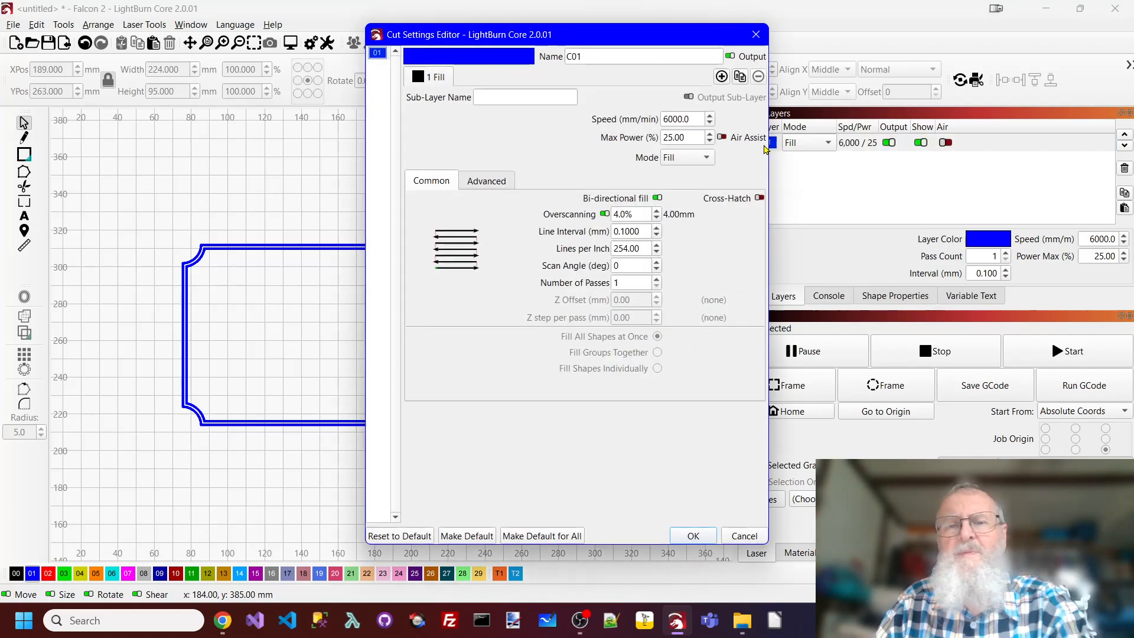
drag(642, 232, 578, 246)
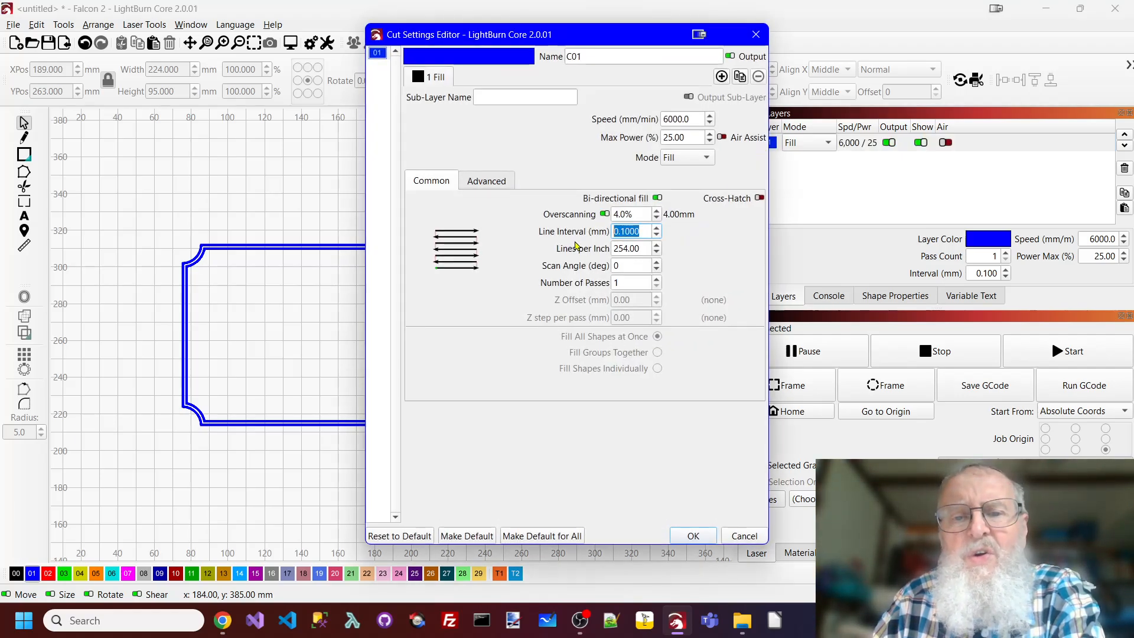
text(.08)
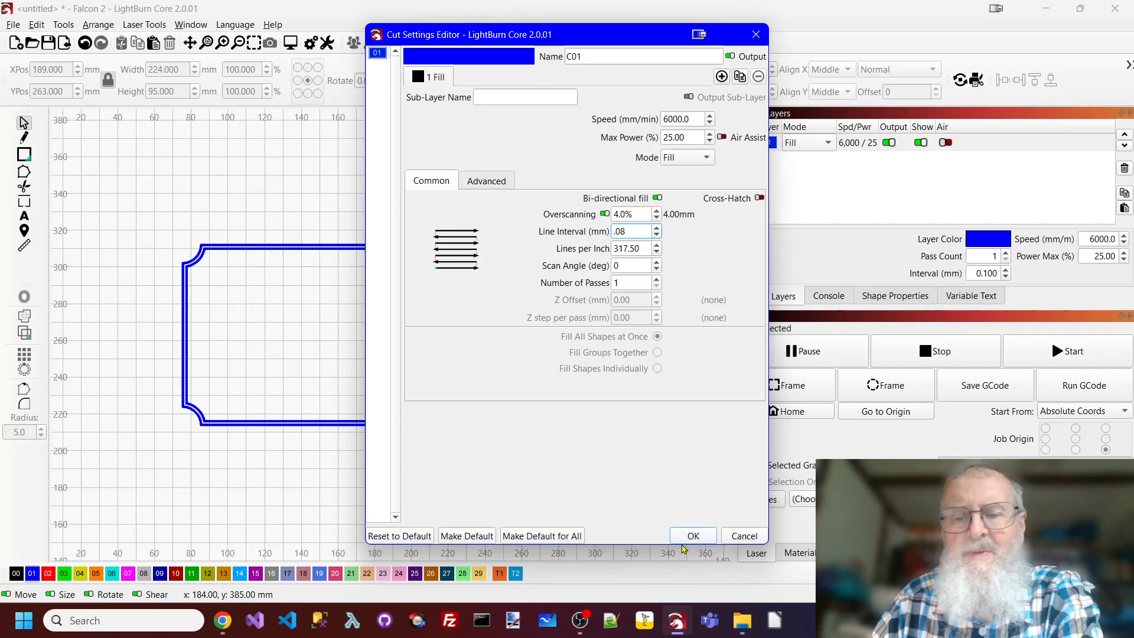
click(694, 539)
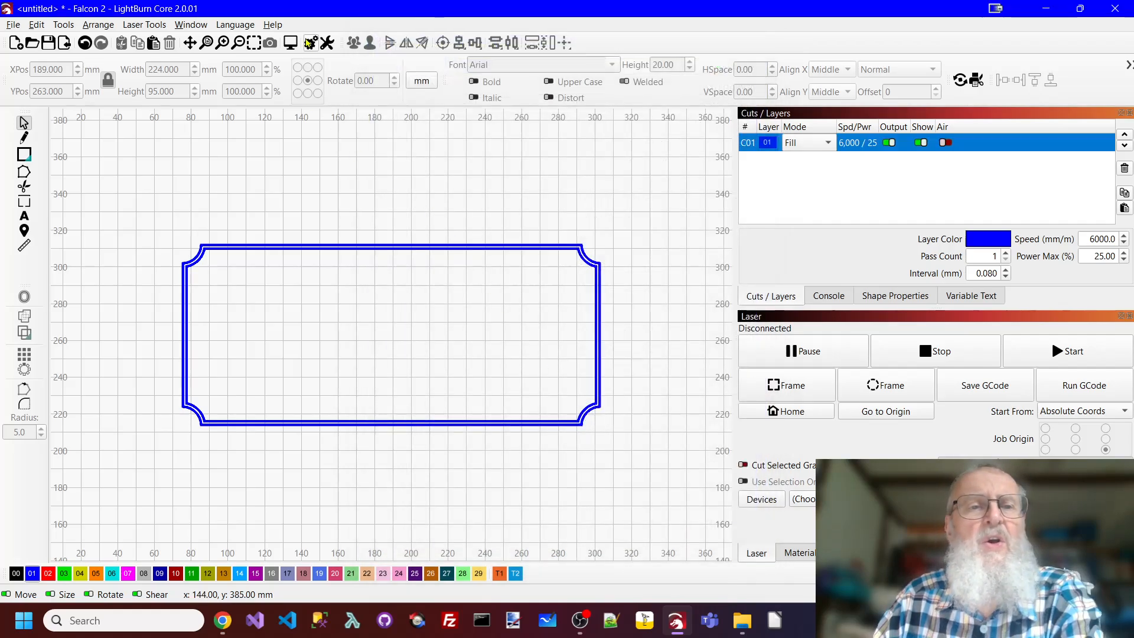
Preview the frame's burn at the tighter line interval, examining the fill line spacing up close and the estimated time
click(290, 43)
scroll(531, 423, up, 10)
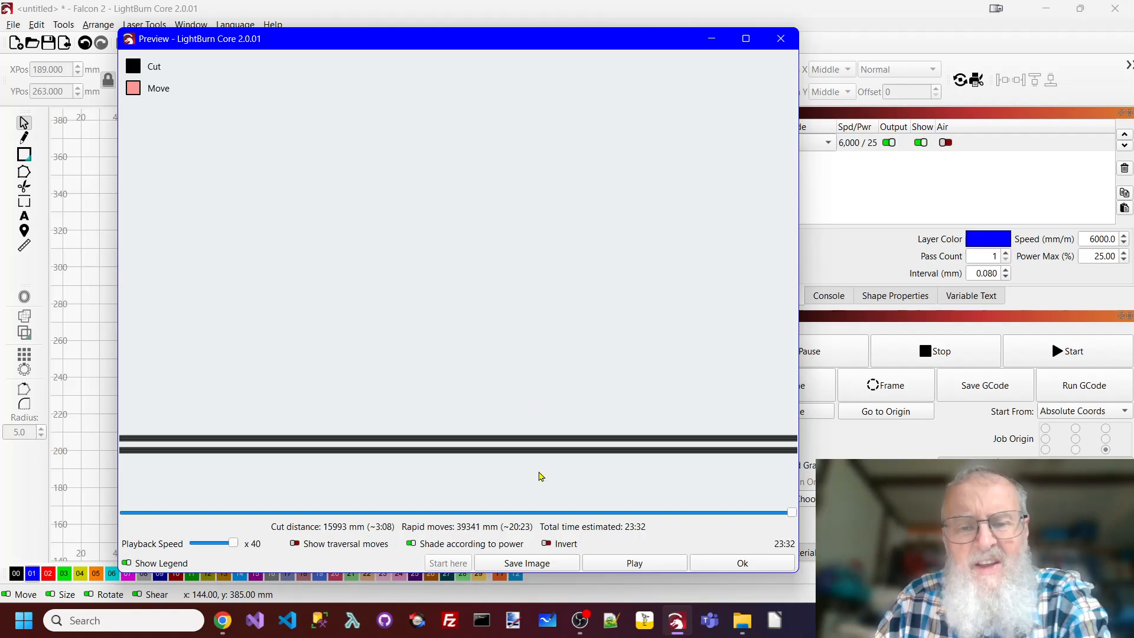
scroll(534, 423, up, 2)
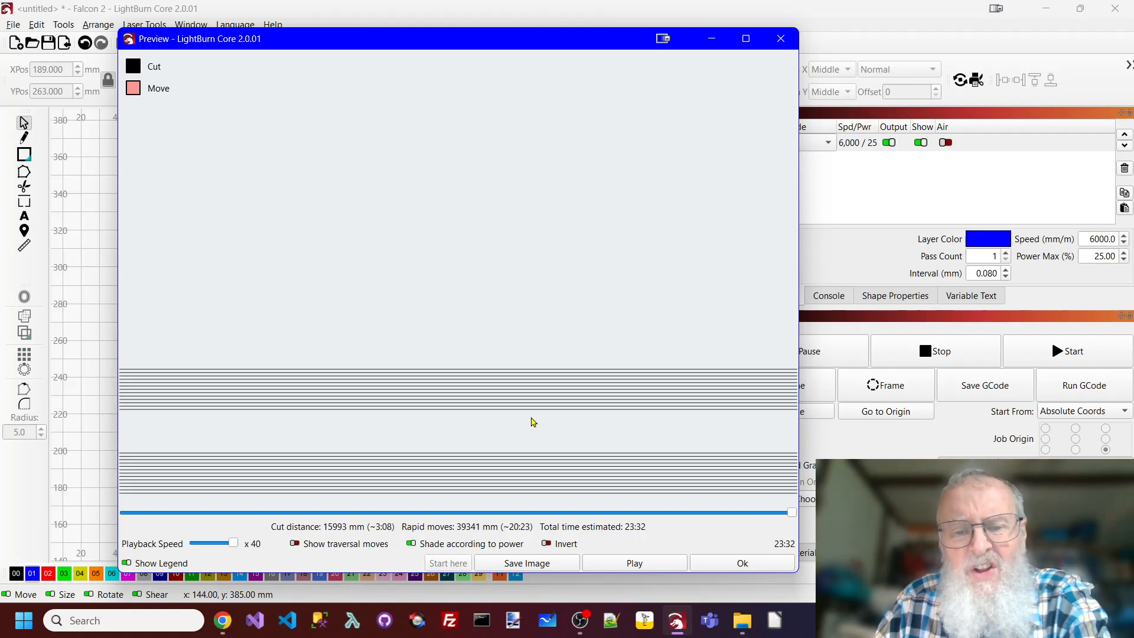
scroll(533, 423, down, 2)
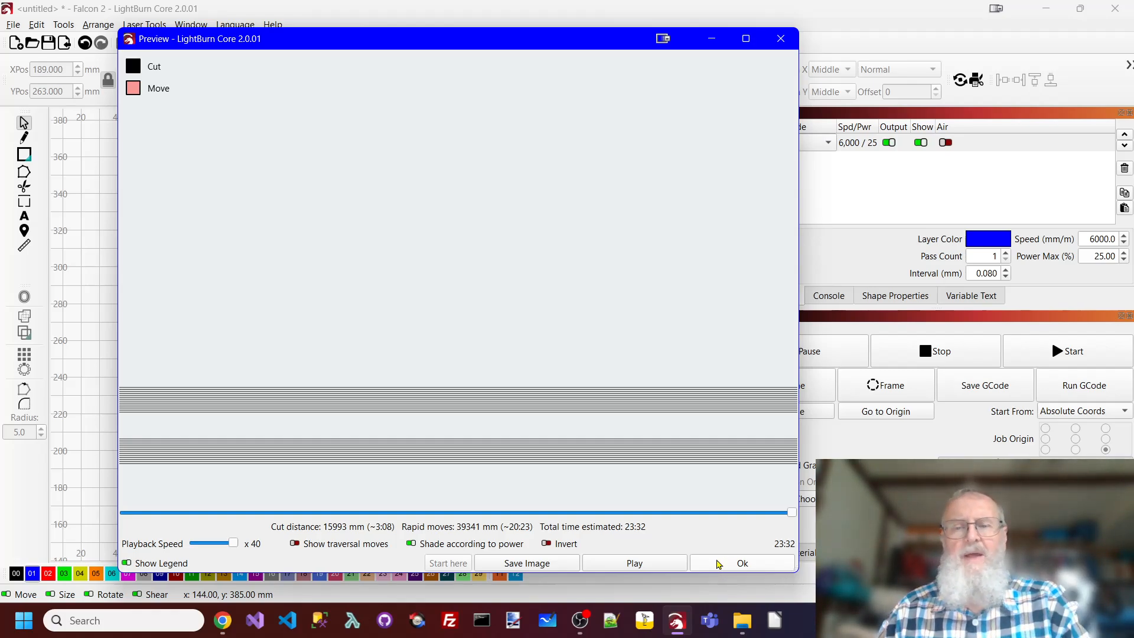
click(719, 564)
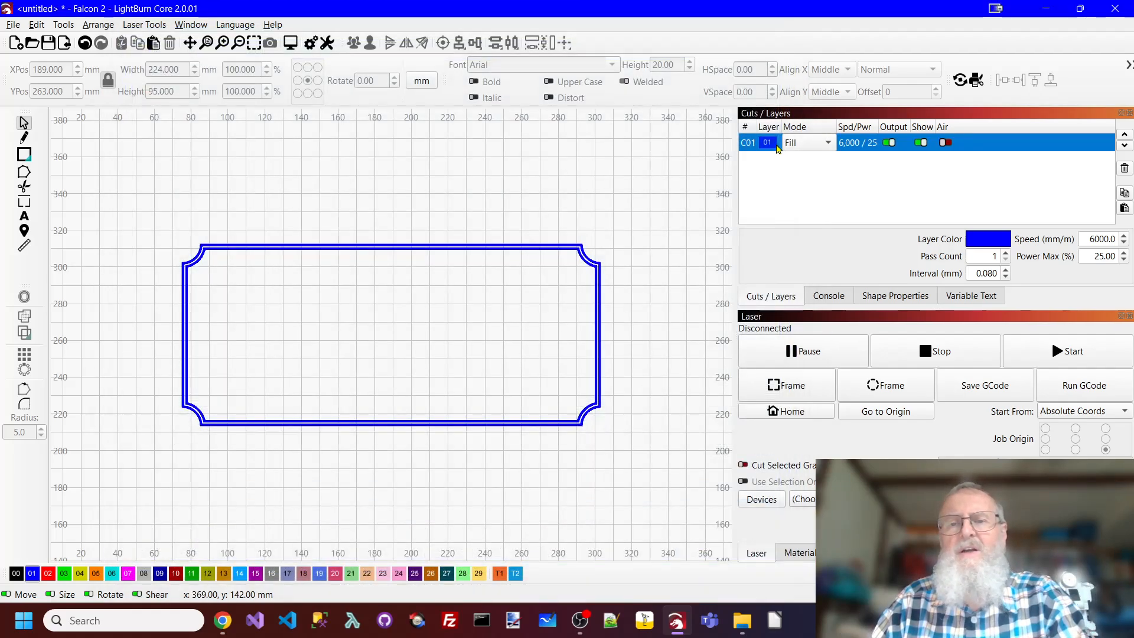
Set the line interval of layer C01 to 0.1 mm, leaving the speed unchanged
double_click(777, 146)
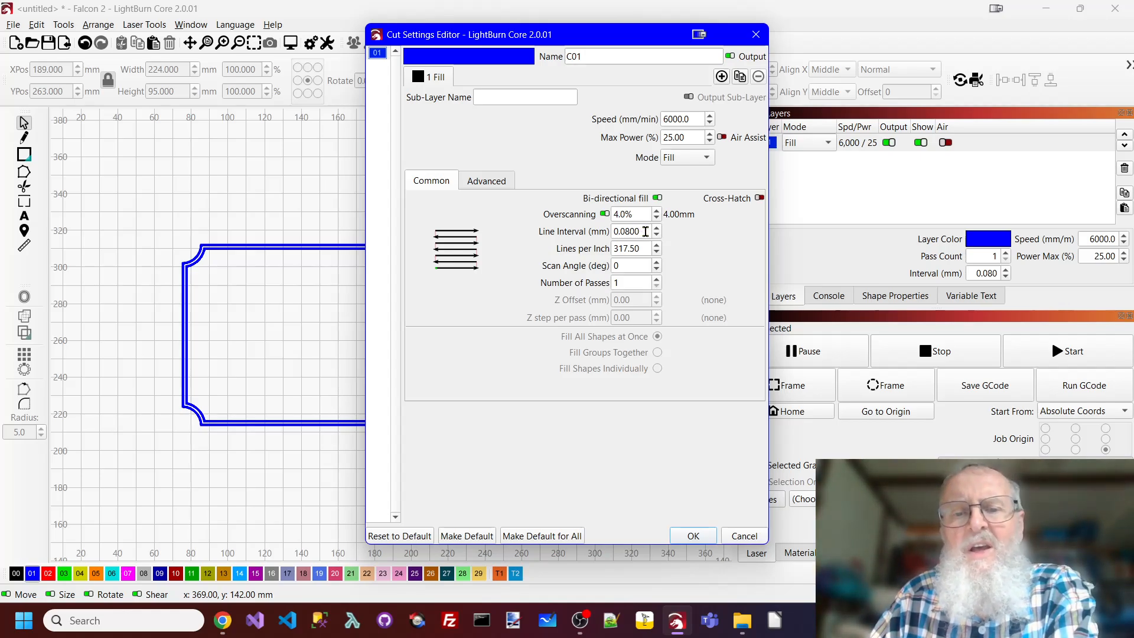
key(BackSpace)
key(BackSpace)
key(BackSpace)
key(BackSpace)
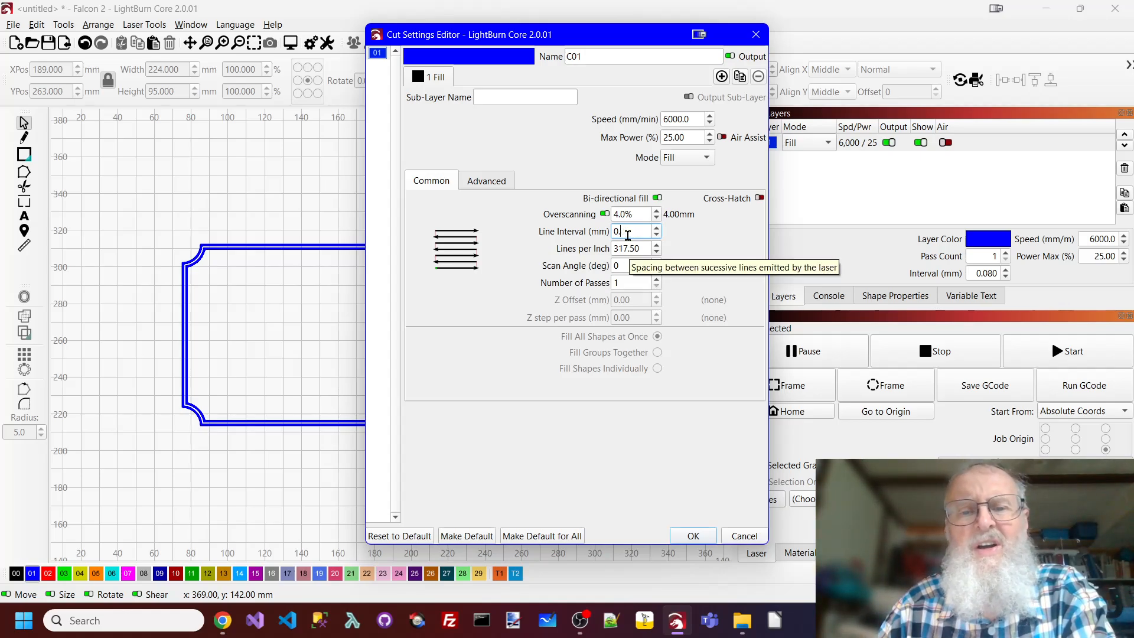
text(1)
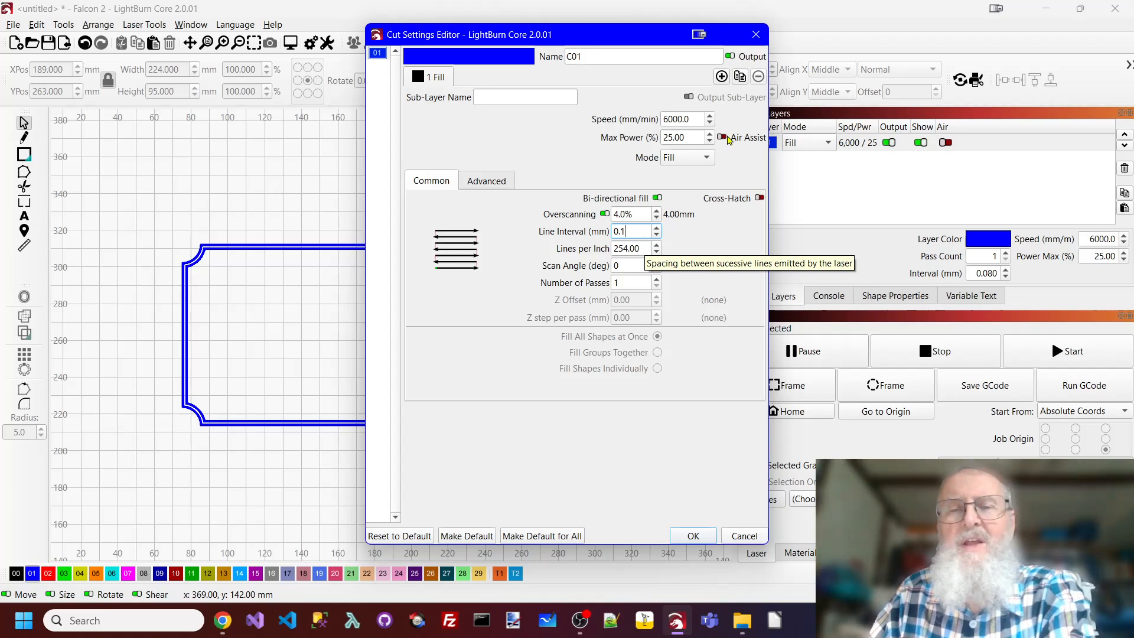
click(682, 118)
double_click(682, 118)
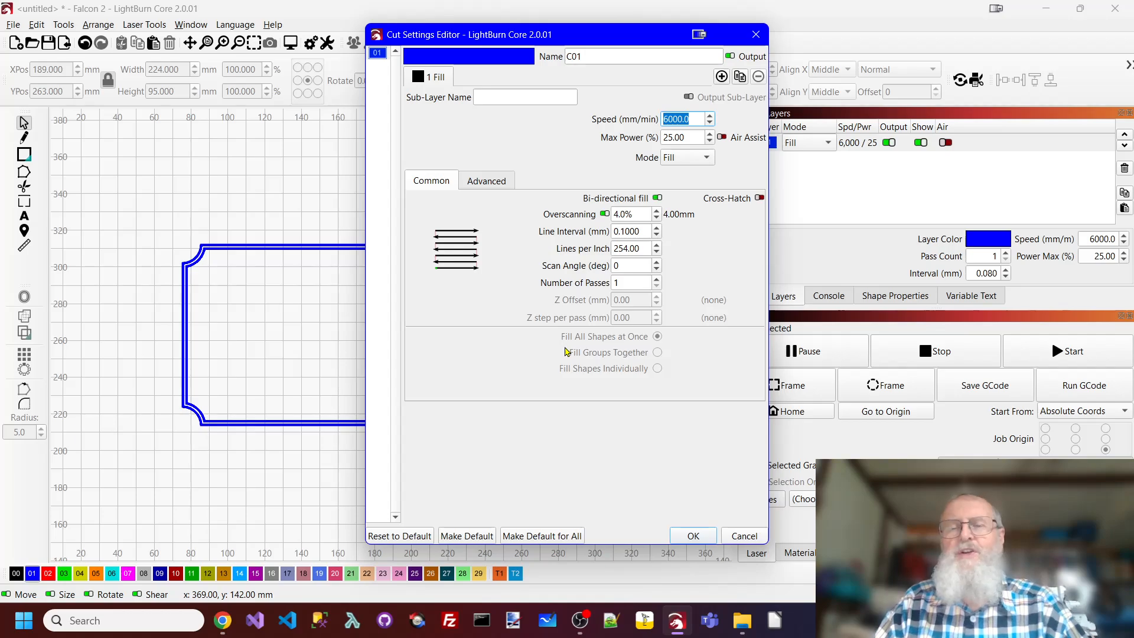
mouse_move(565, 352)
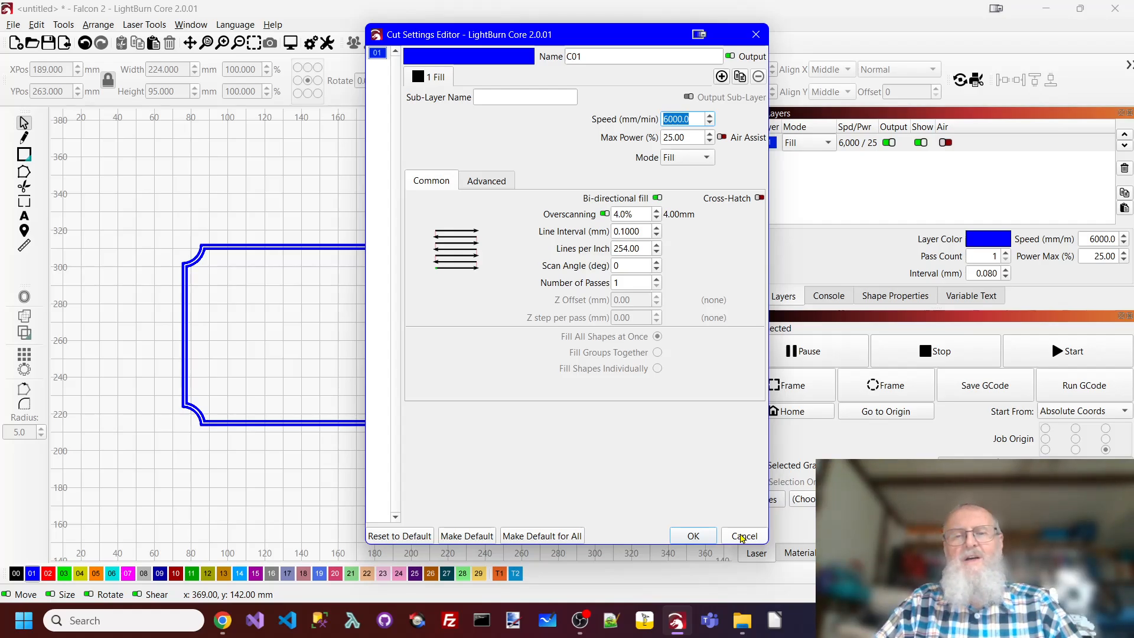
click(705, 538)
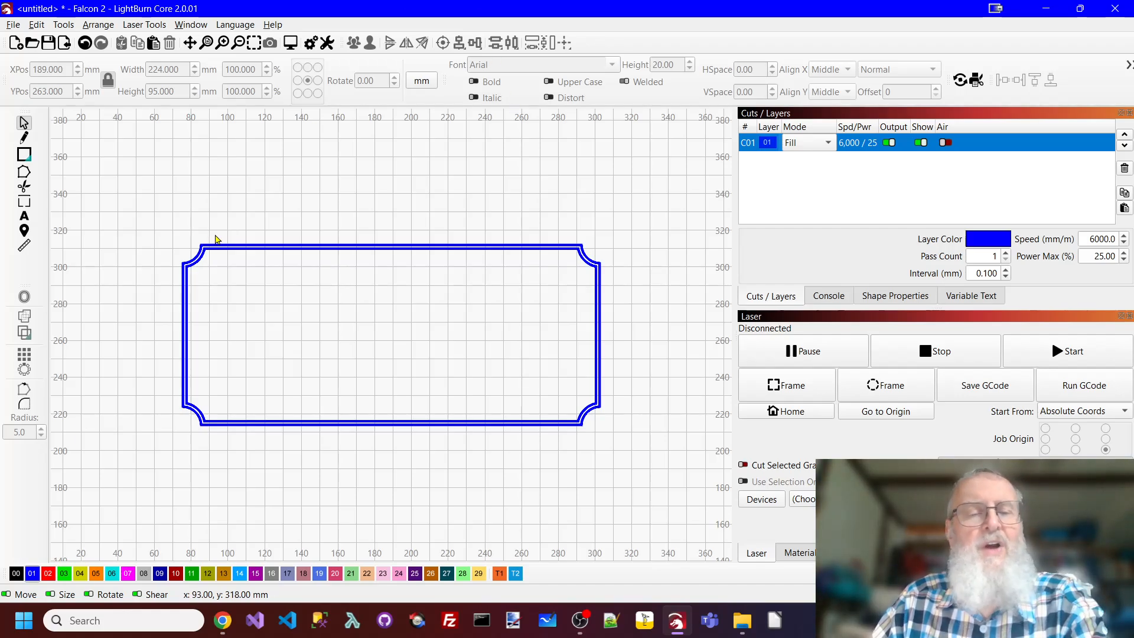
Delete the whole frame and place the bighorn sheep artwork from the Art Library's SVGs in the middle of the workspace
drag(129, 212, 658, 499)
key(Delete)
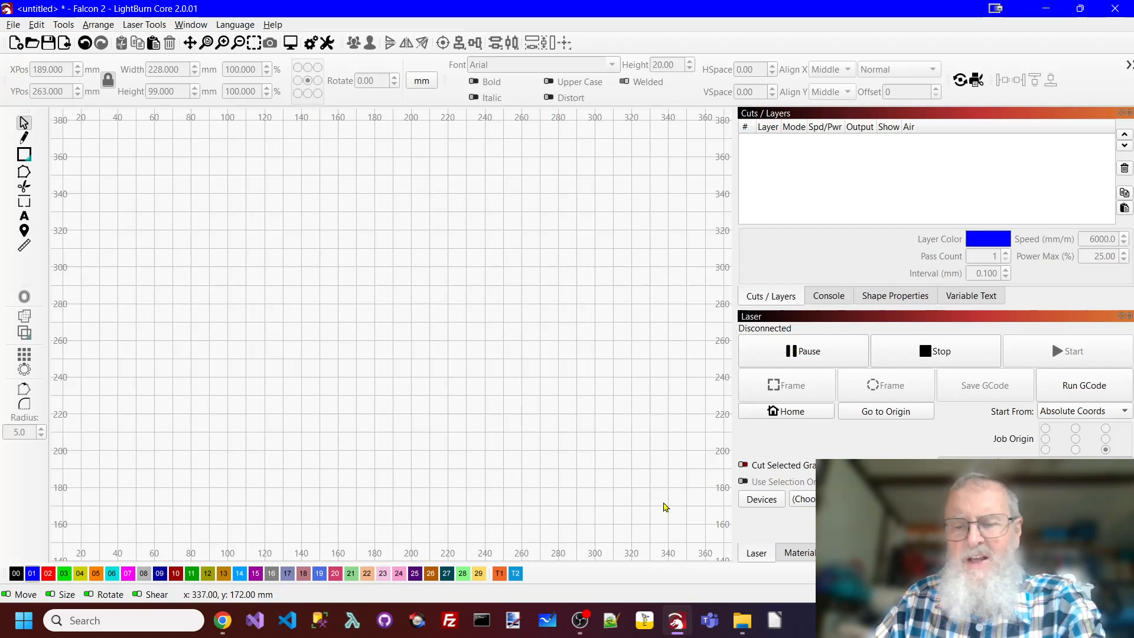
click(877, 552)
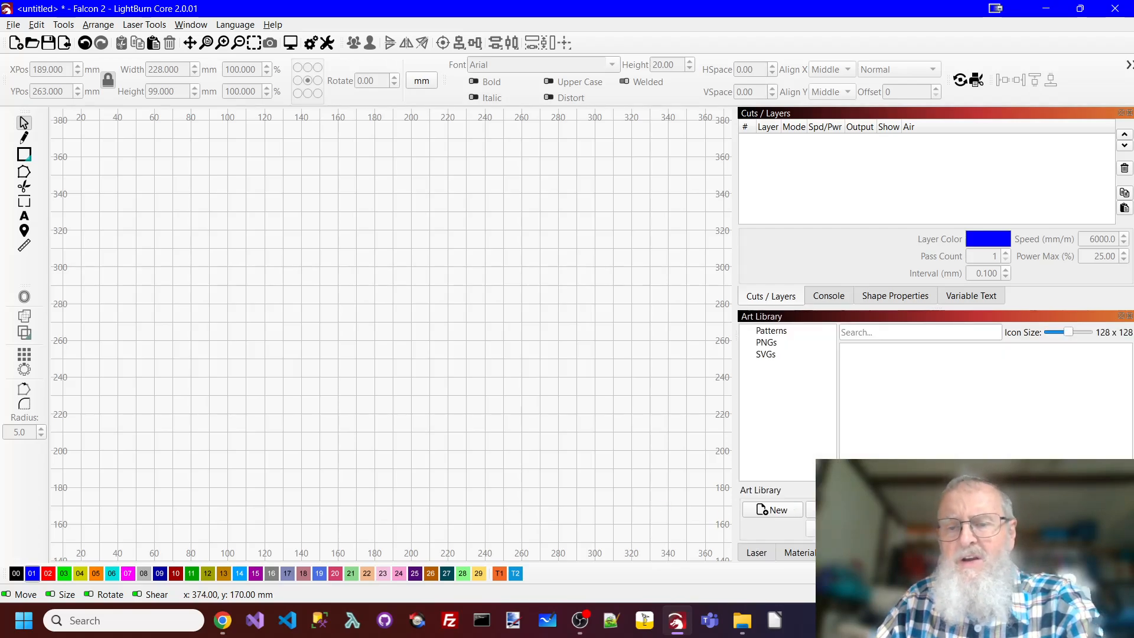
click(765, 355)
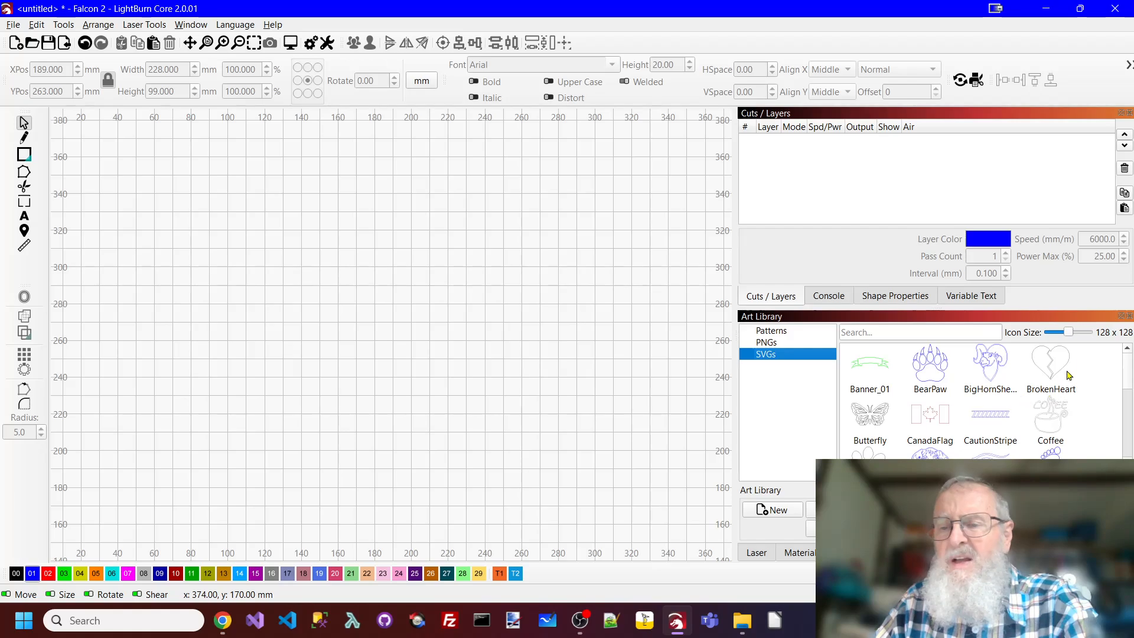
drag(992, 361, 362, 319)
scroll(514, 271, up, 1)
click(667, 231)
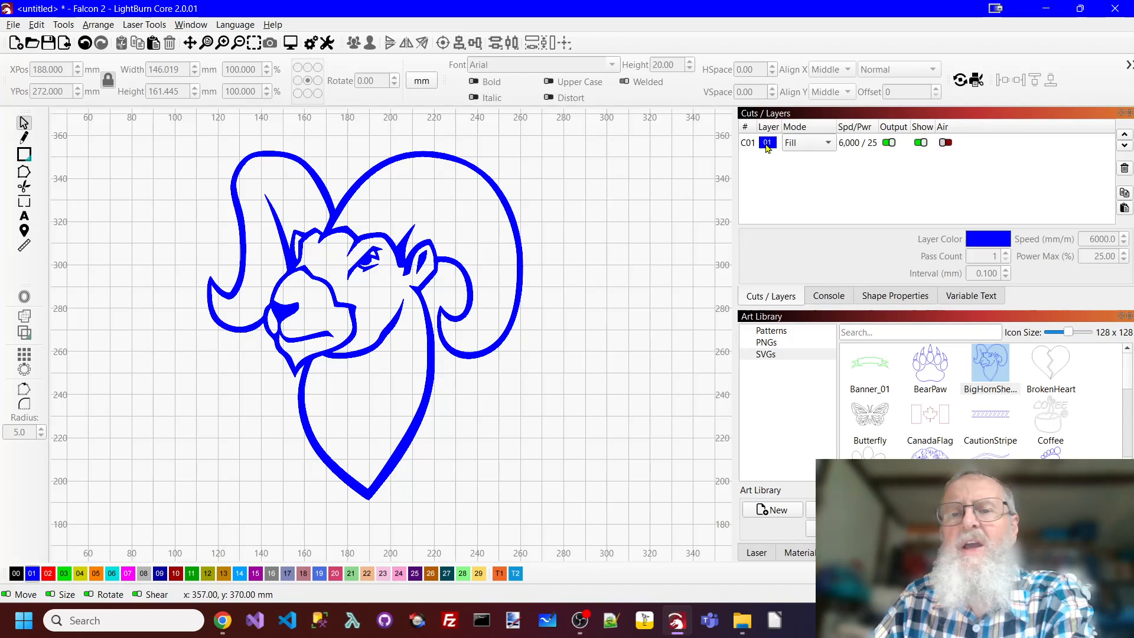
Turn off Flood Fill for layer C01 and preview the sheep's burn to check its estimated time
click(767, 146)
double_click(767, 146)
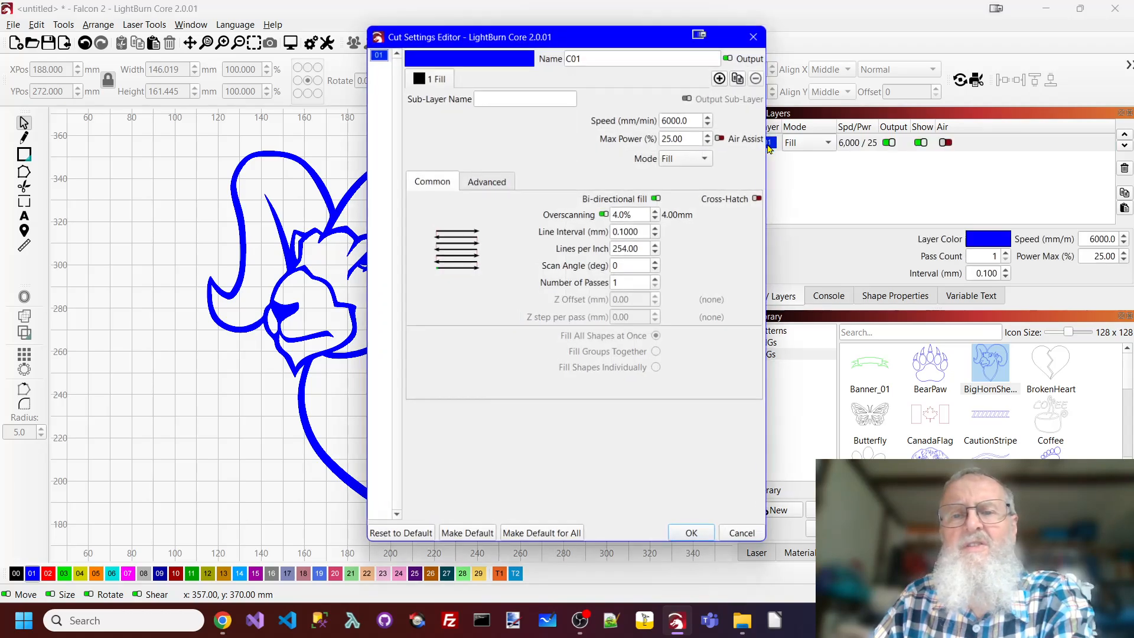
click(495, 187)
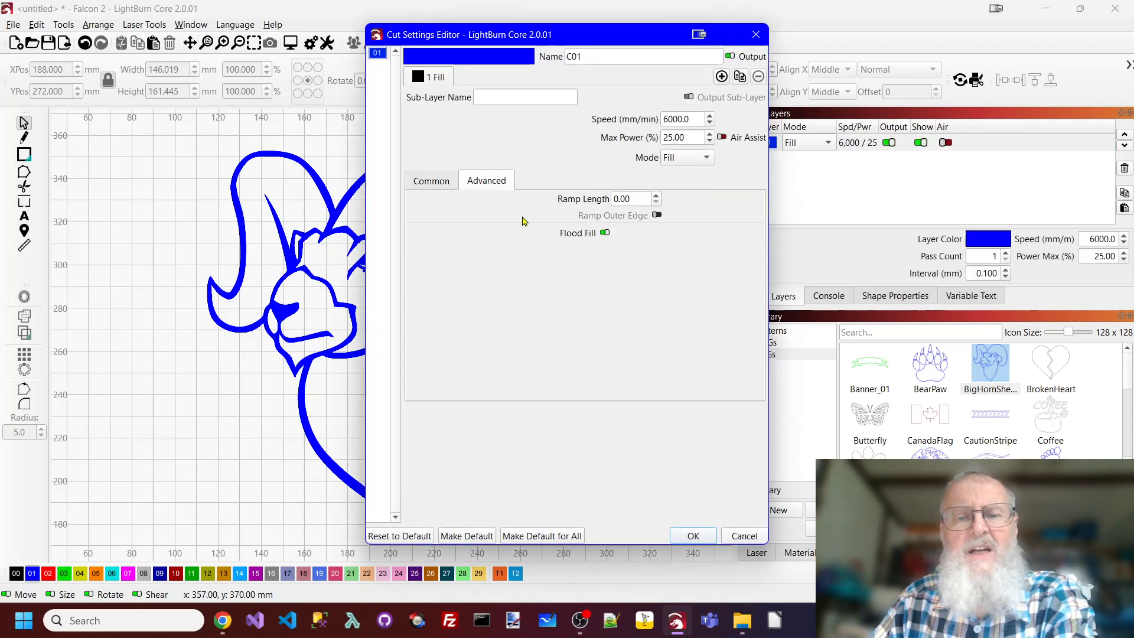
click(605, 232)
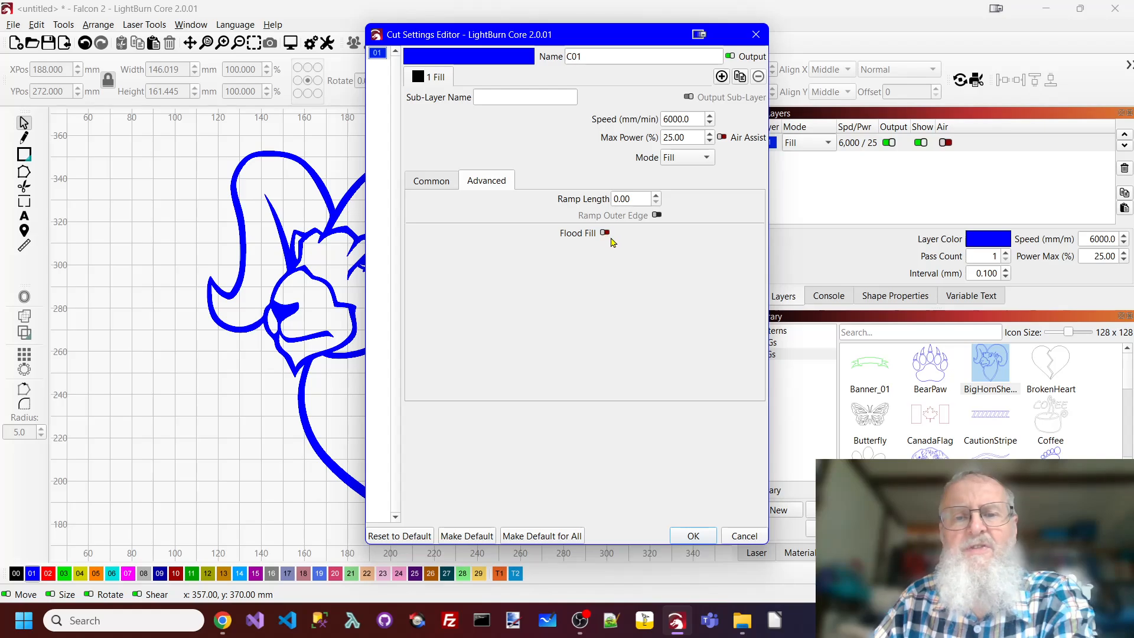
click(694, 534)
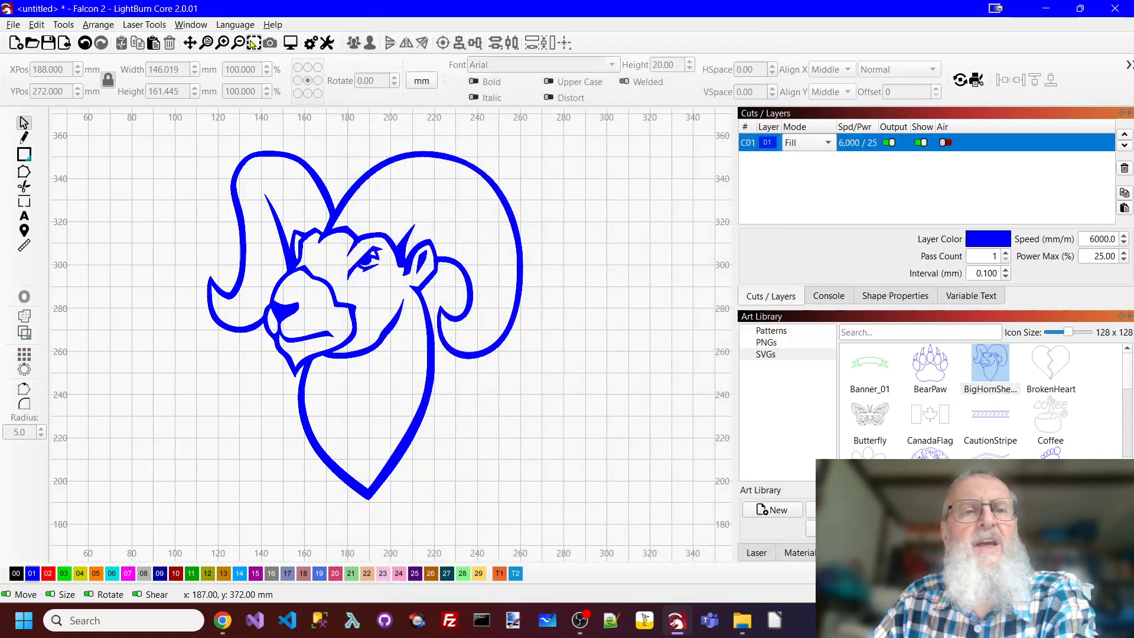
click(292, 47)
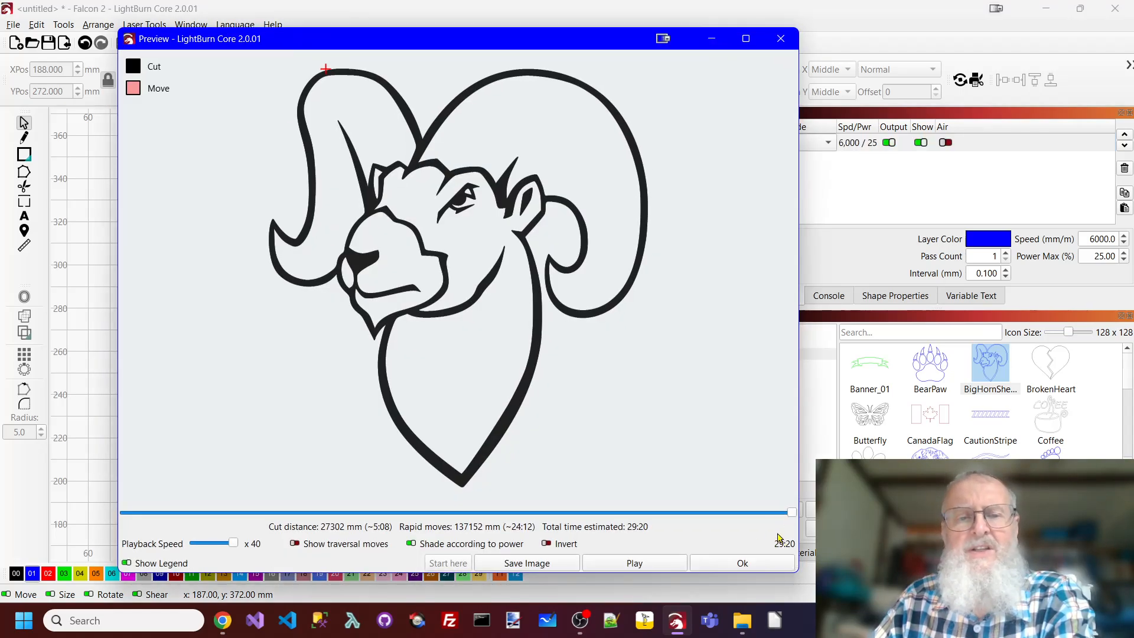
click(745, 563)
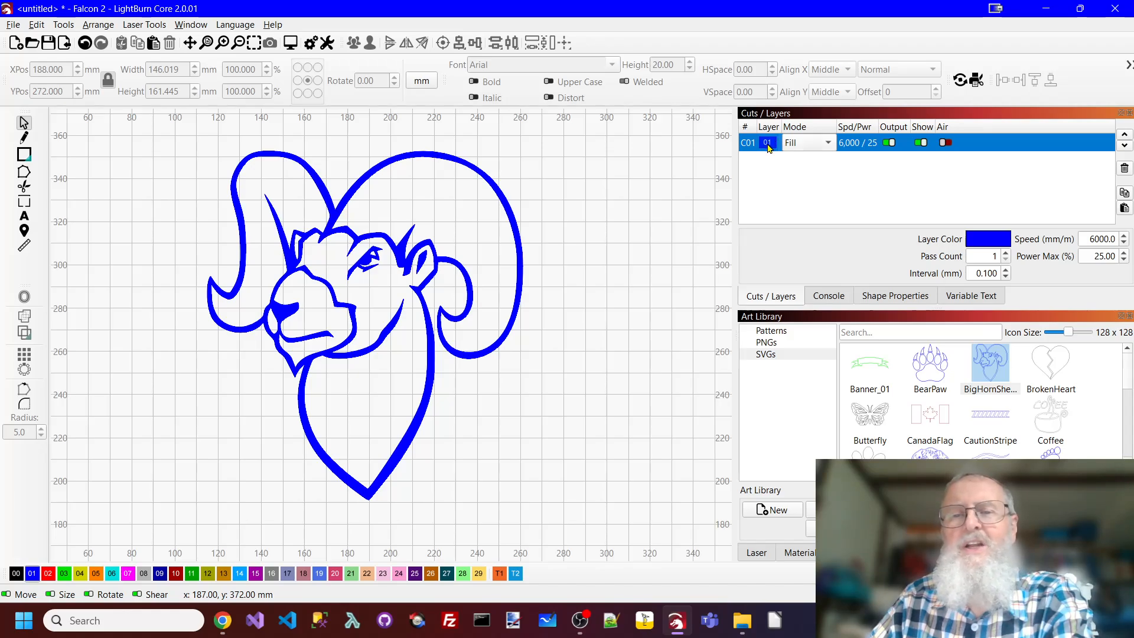
Turn on Flood Fill for layer C01 in its advanced cut settings
double_click(768, 147)
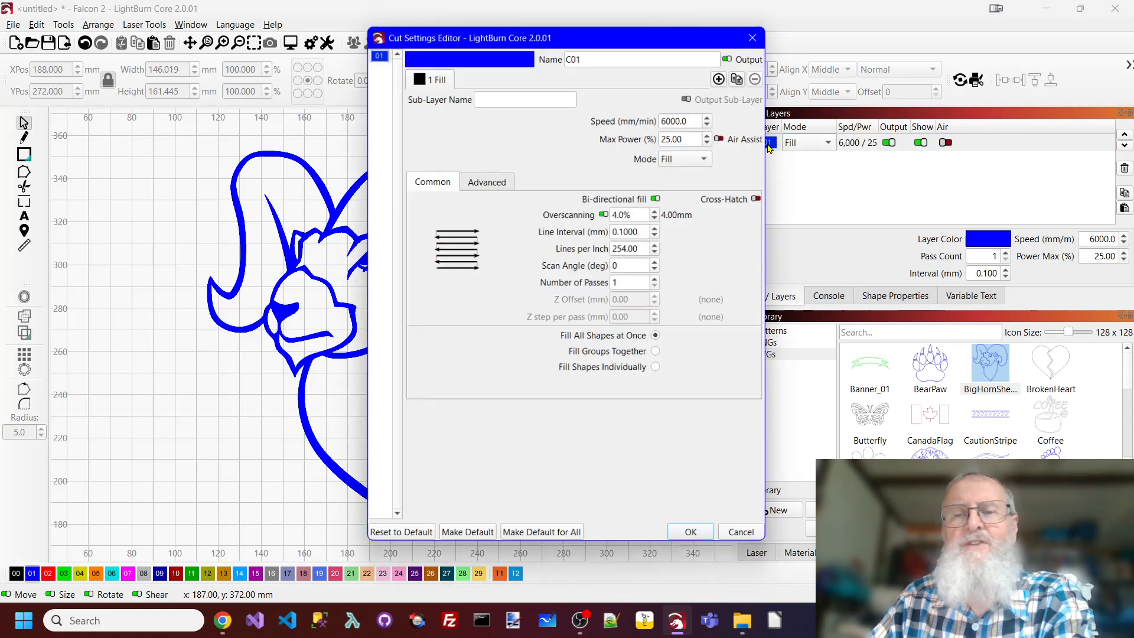
click(499, 180)
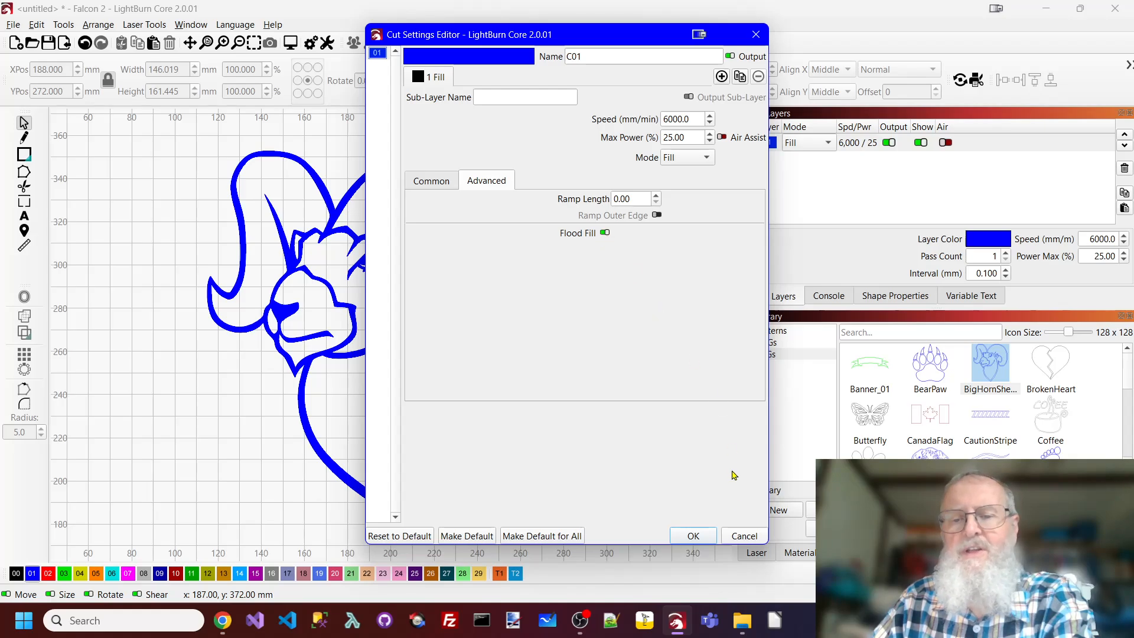
click(693, 536)
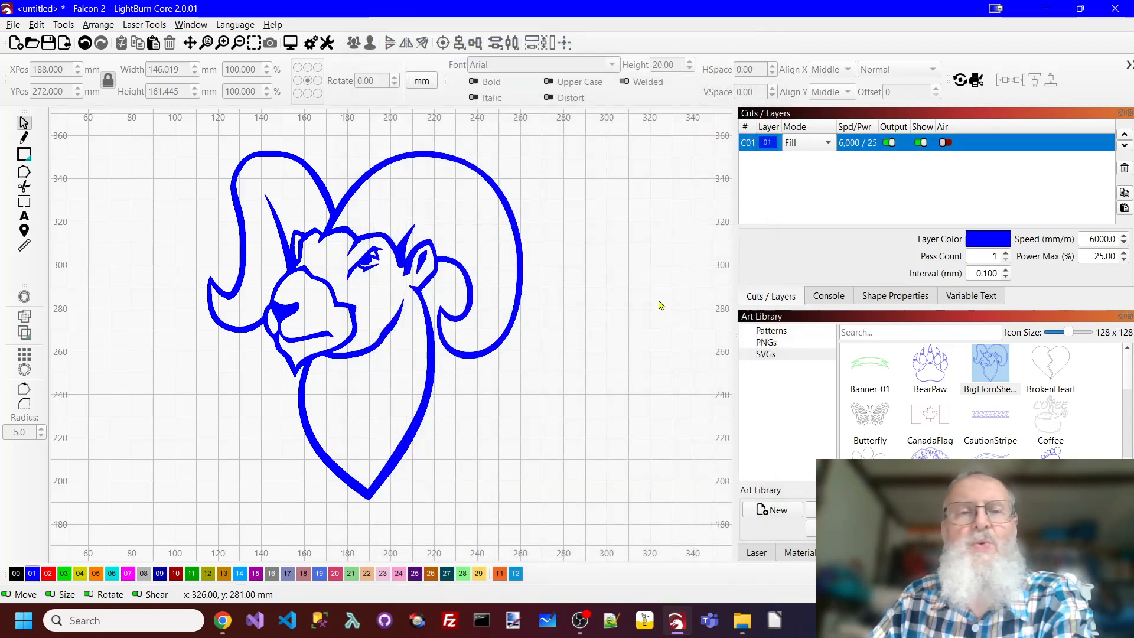
Preview the sheep with Flood Fill, checking the estimated time and playing the simulation to examine the burn order
click(290, 43)
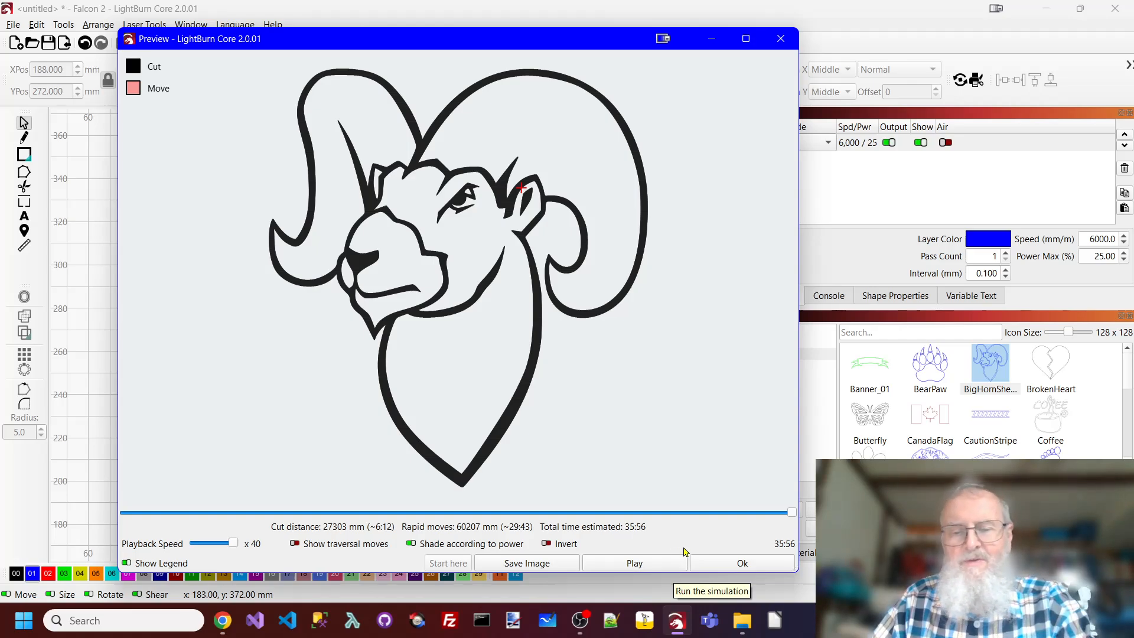
click(648, 565)
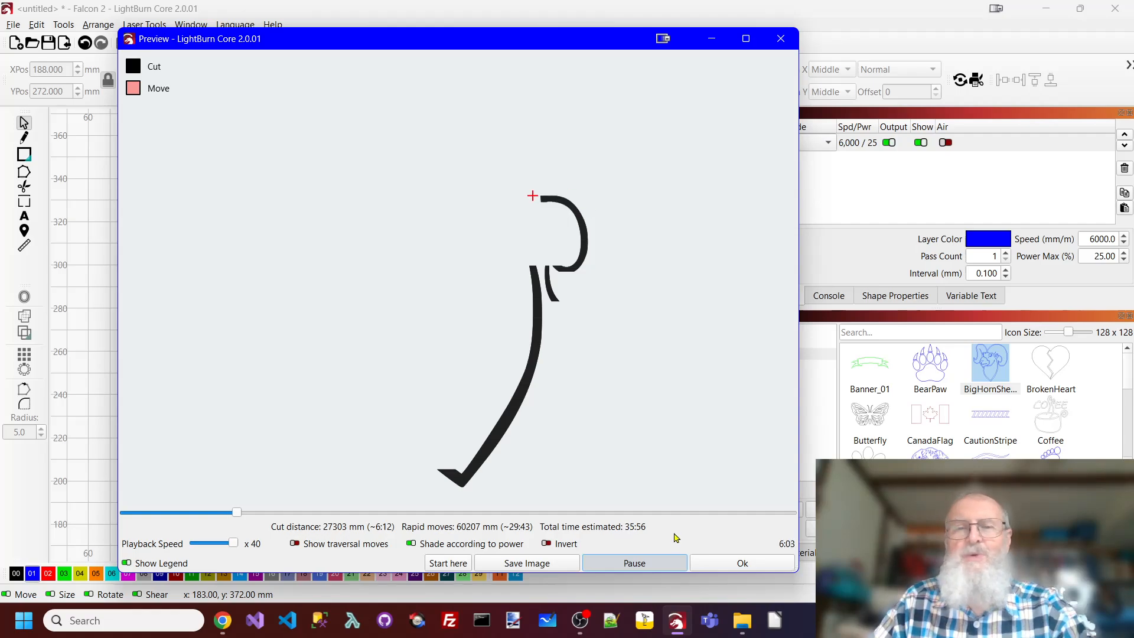
click(762, 567)
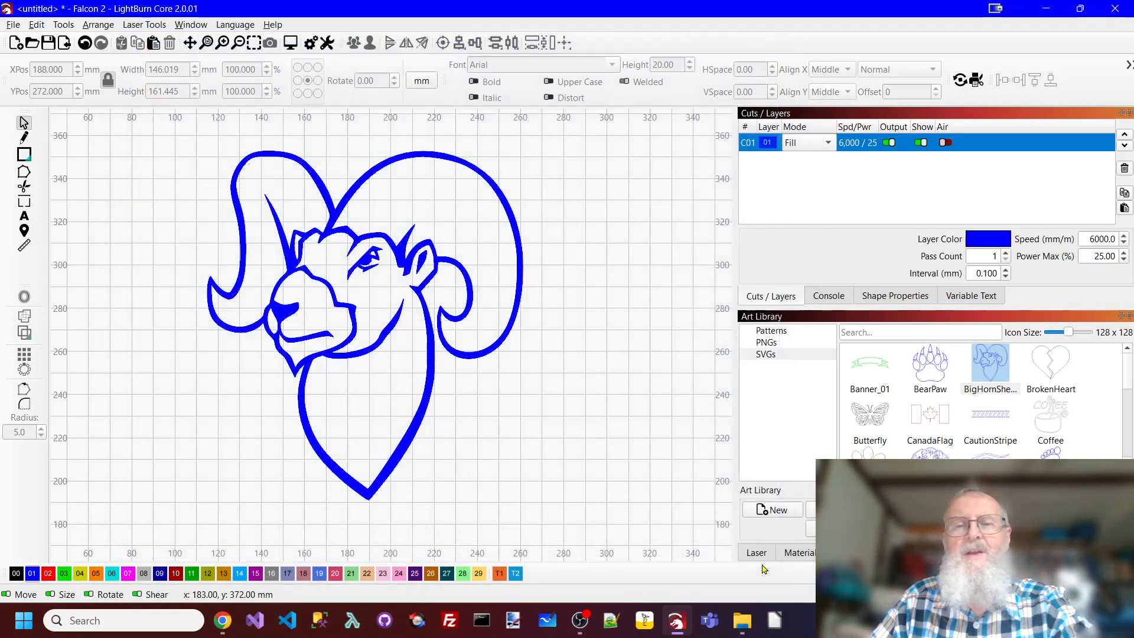
Turn Flood Fill off again for layer C01 in its advanced cut settings
double_click(769, 141)
click(486, 181)
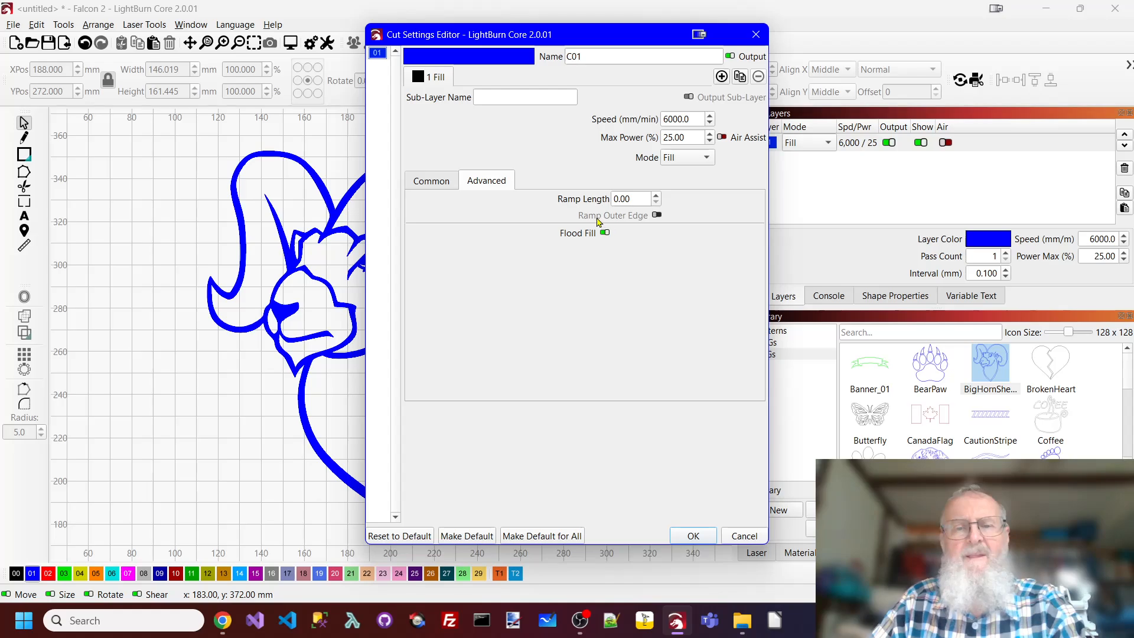
click(694, 535)
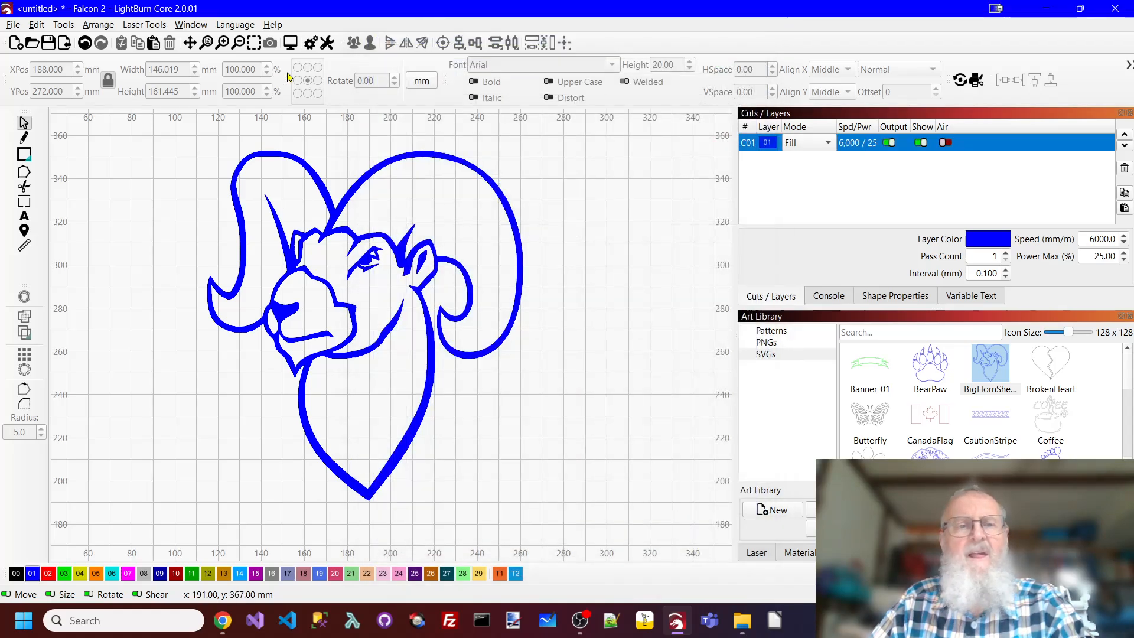
Preview the sheep without Flood Fill and play the simulation to examine the row-by-row burn order
click(292, 42)
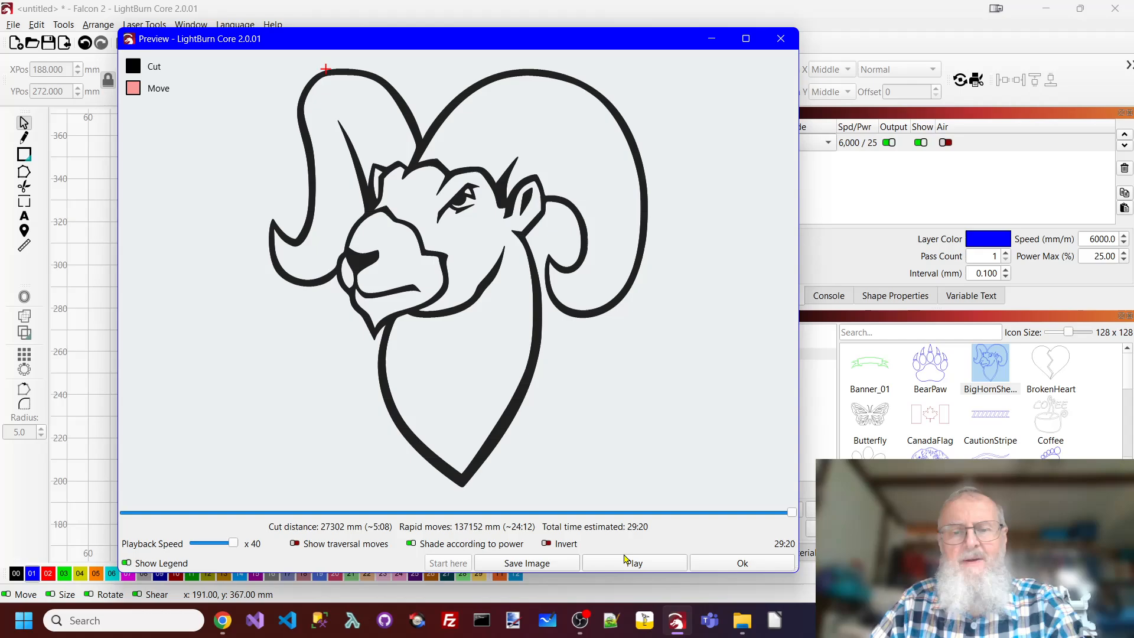
click(626, 561)
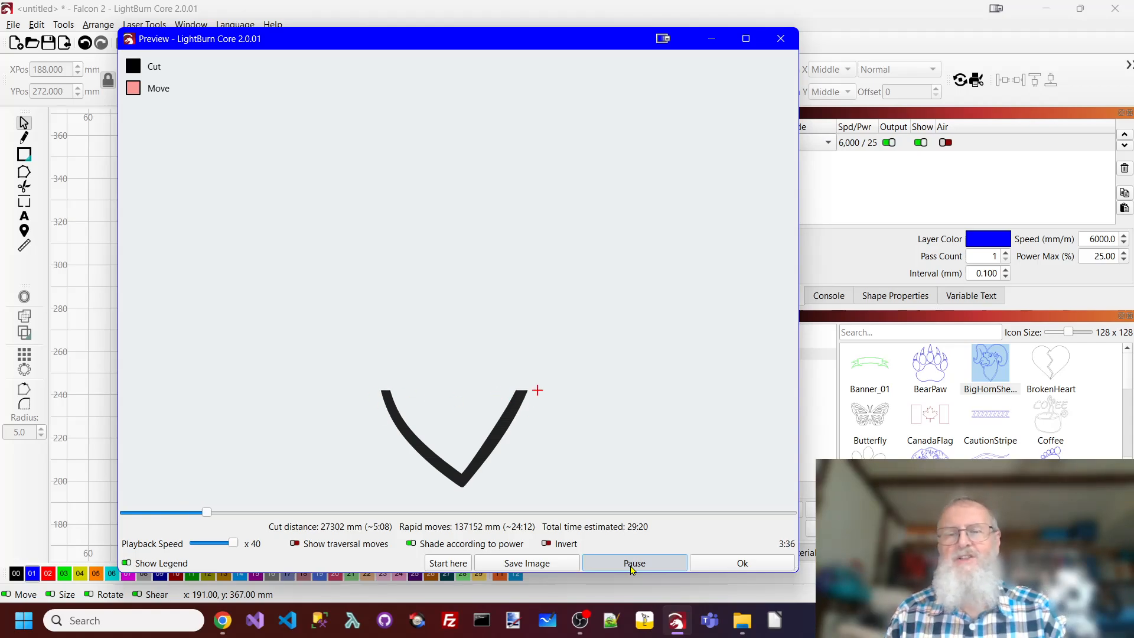
click(774, 563)
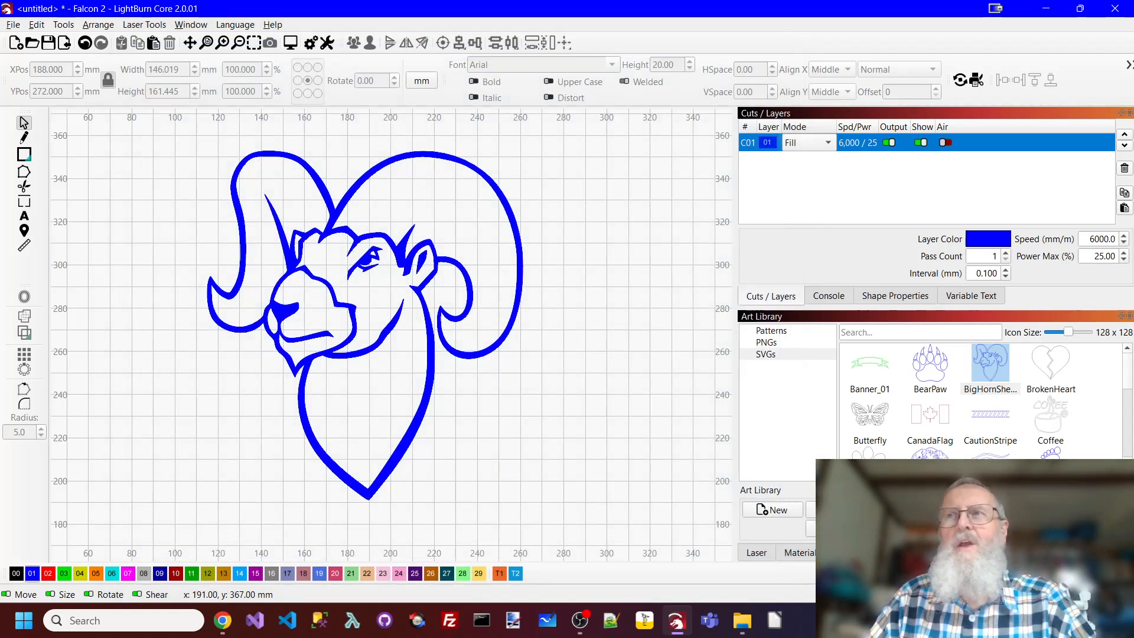